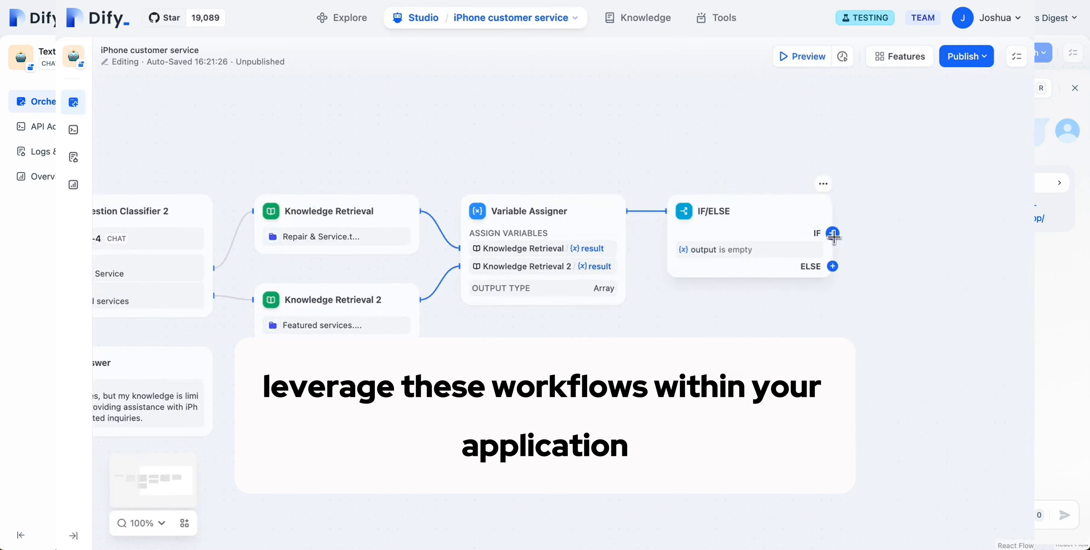
Add an LLM block to the ELSE branch of the IF/ELSE node
left_click(479, 241)
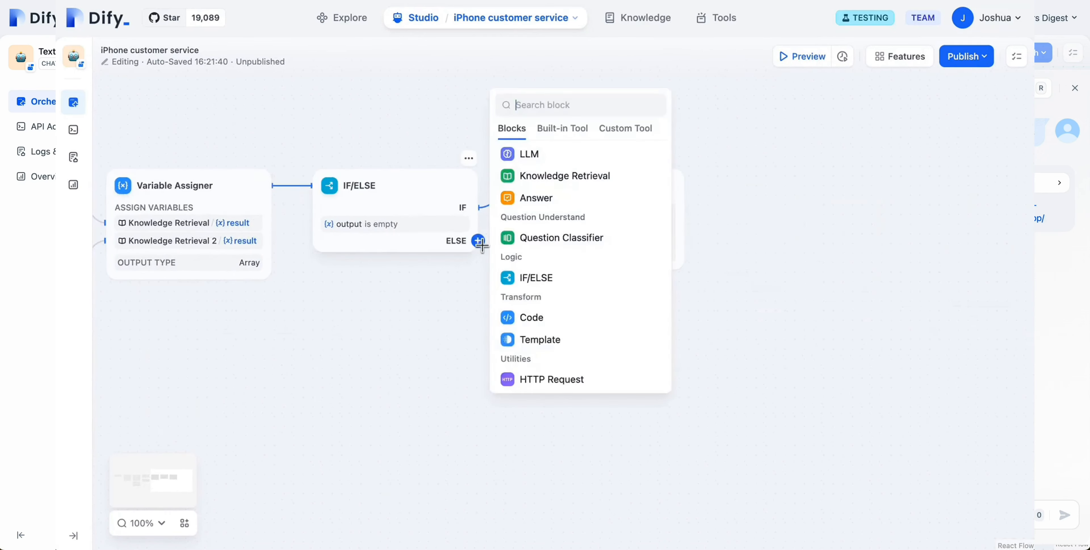
left_click(528, 154)
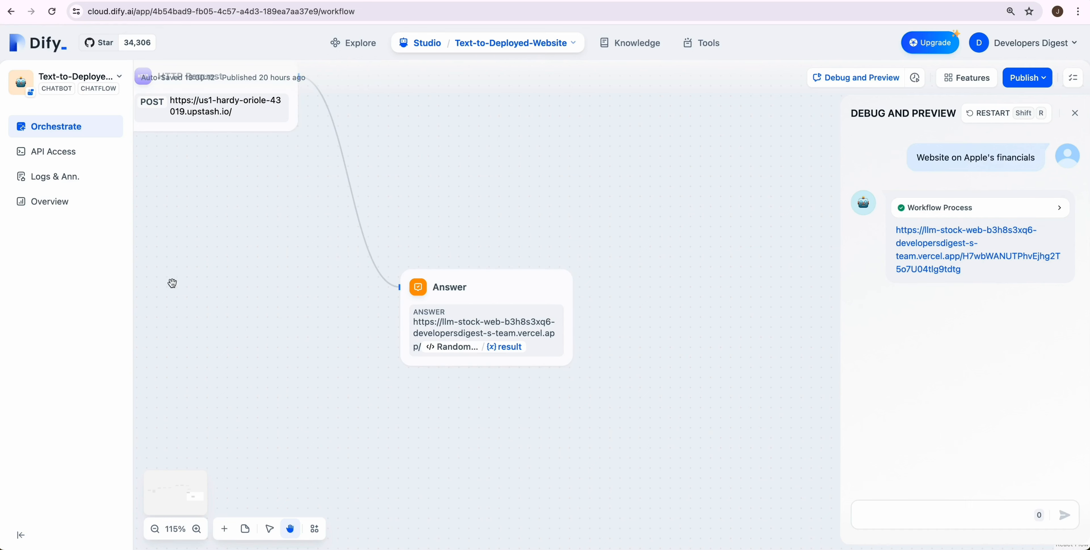
Look over the start of the Text-to-Deployed-Website workflow and open the Explore page of template apps
left_click_drag(234, 380, 706, 425)
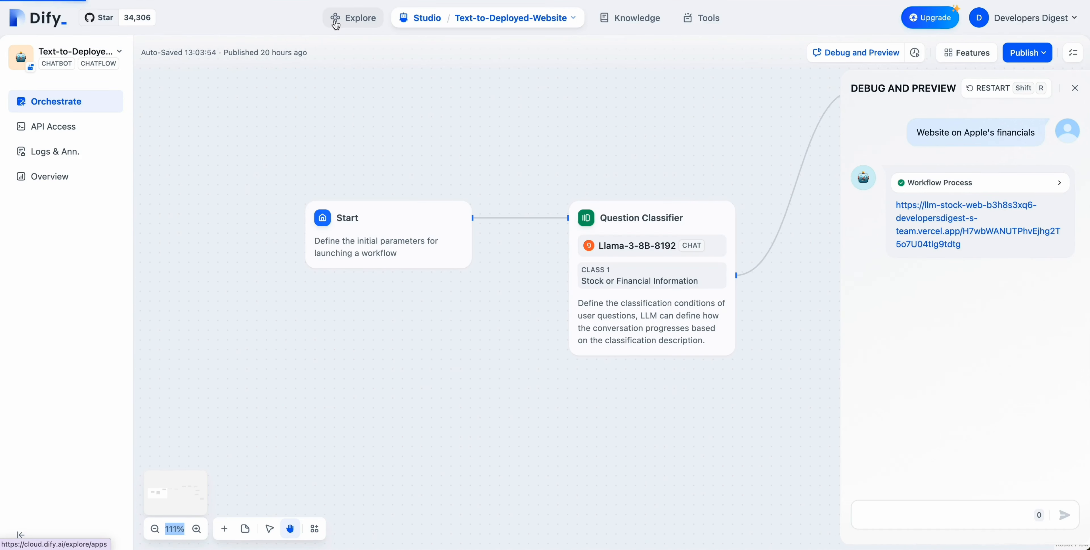
left_click(334, 19)
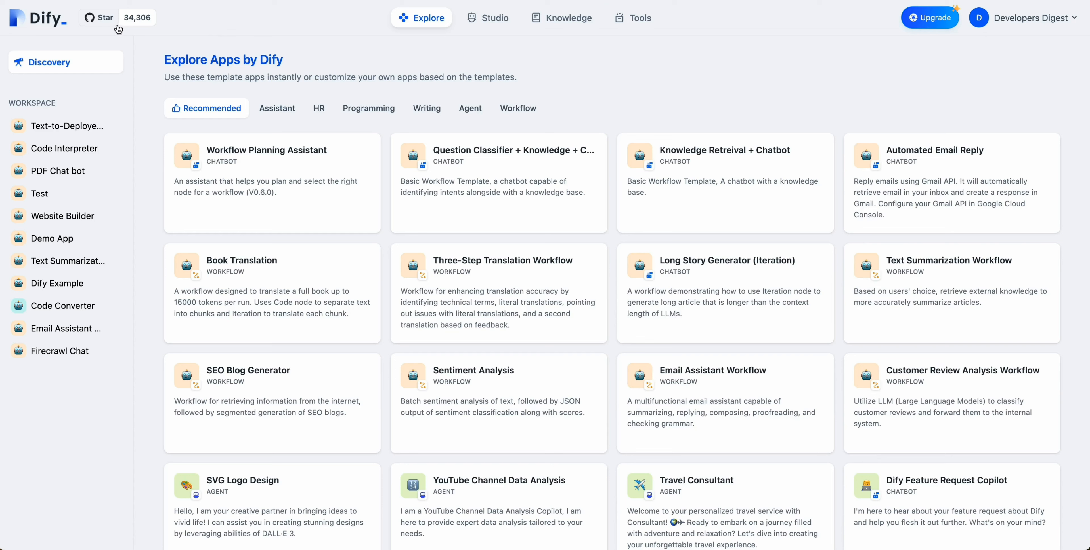
Open the dify repository on GitHub and examine its file list and the README's Quick start section
left_click(103, 22)
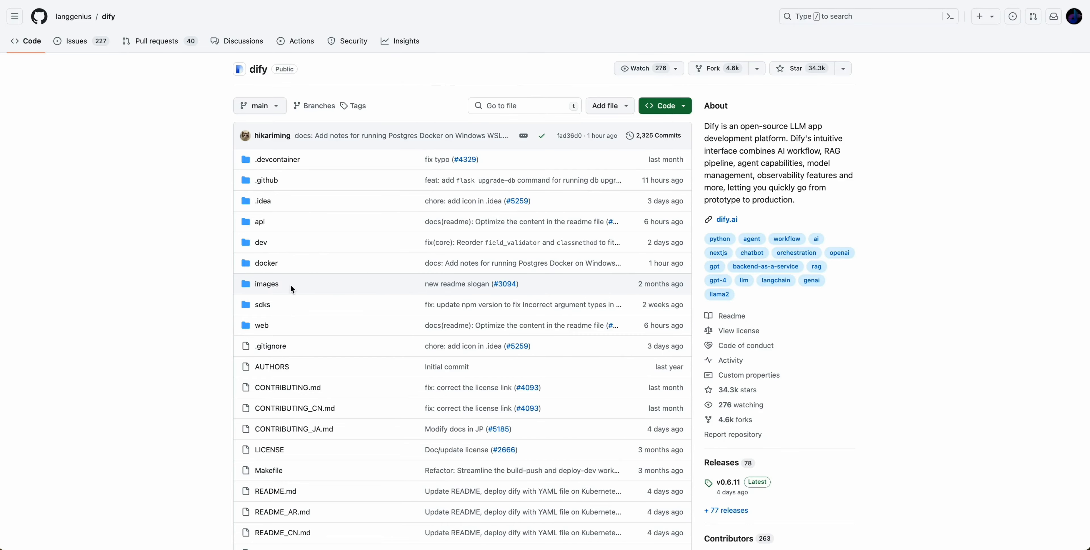
key("super+equal")
scroll(296, 369, "down", 2)
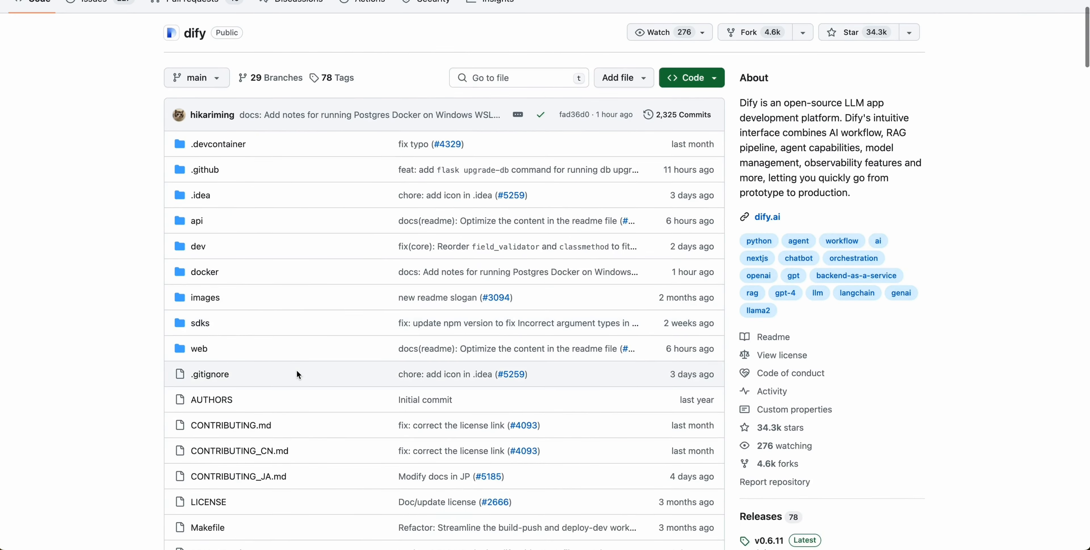
scroll(296, 374, "down", 5)
scroll(296, 375, "up", 6)
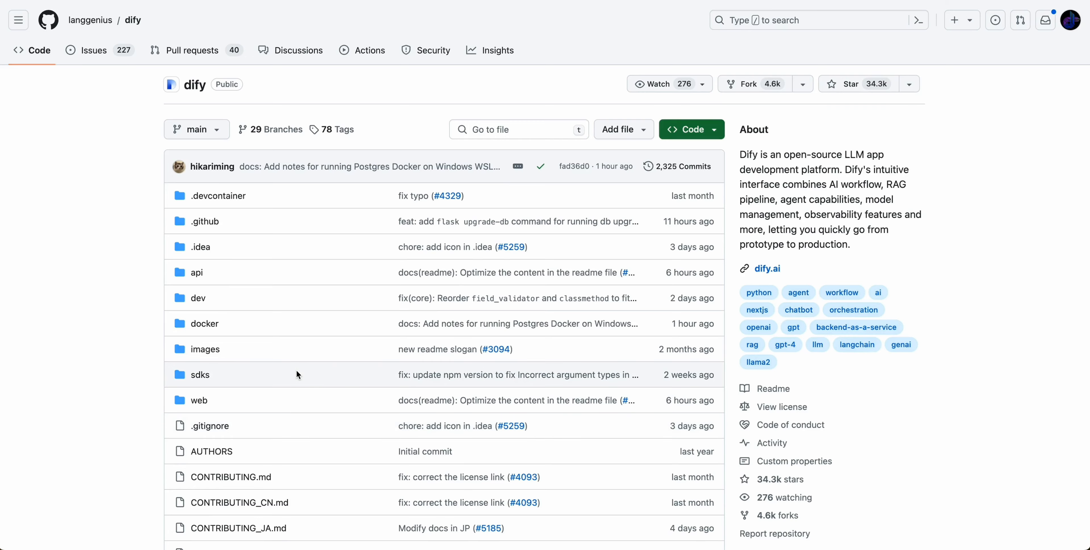
scroll(297, 375, "down", 15)
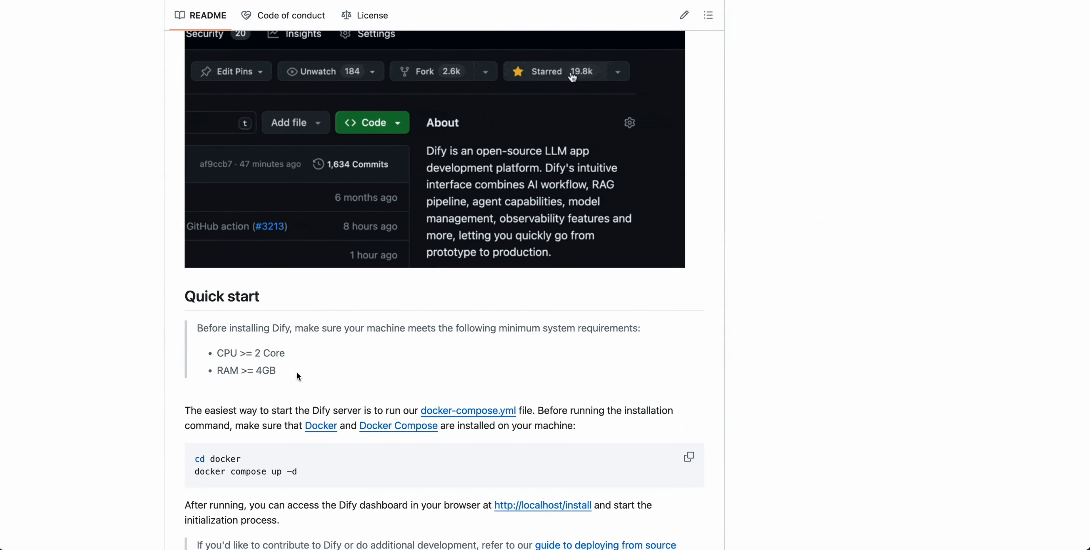
scroll(296, 372, "up", 3)
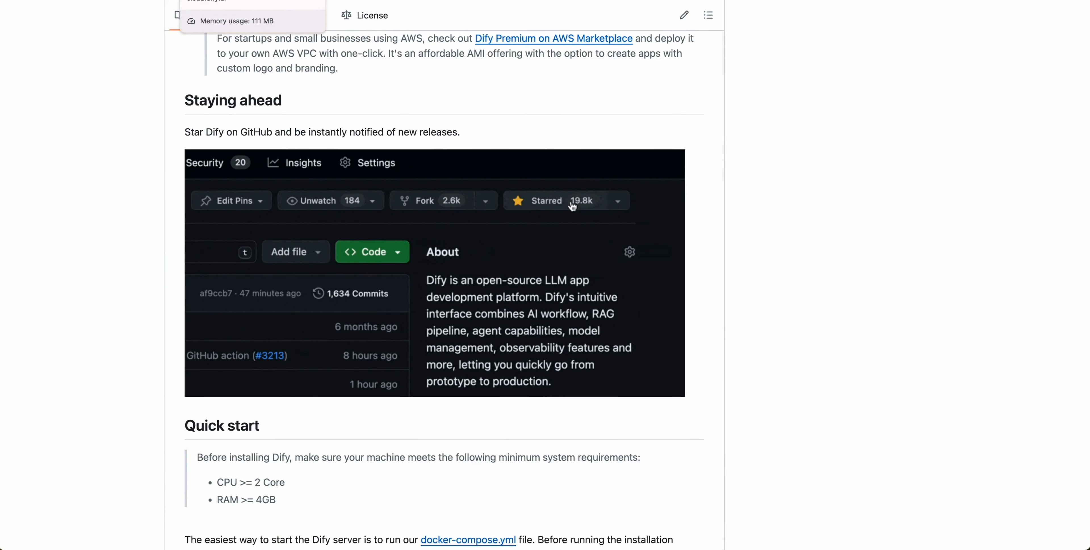
Return to Dify's Explore page of template apps and switch to the Studio app list
left_click(250, 0)
left_click(314, 33)
left_click(428, 19)
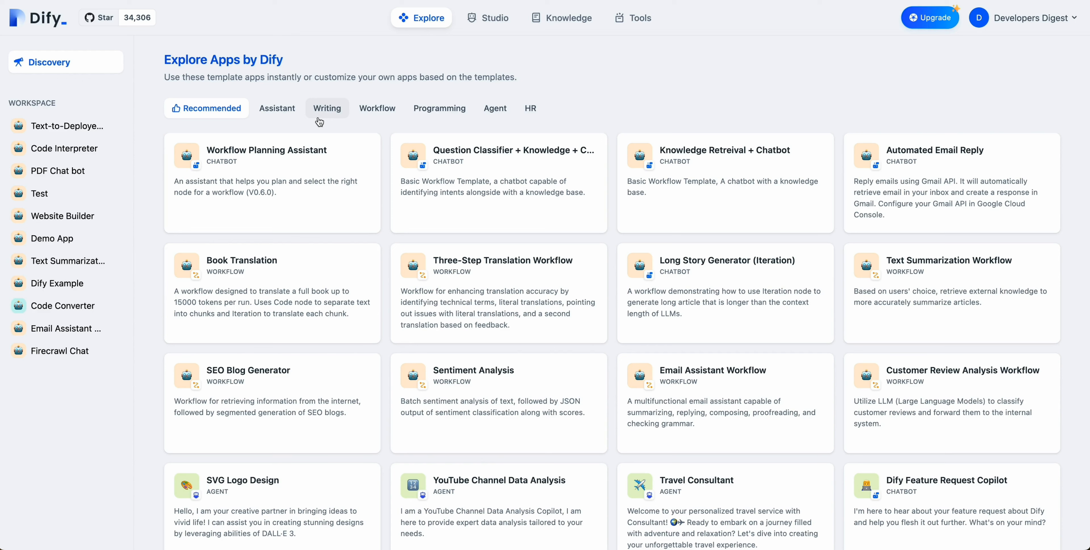
left_click(489, 17)
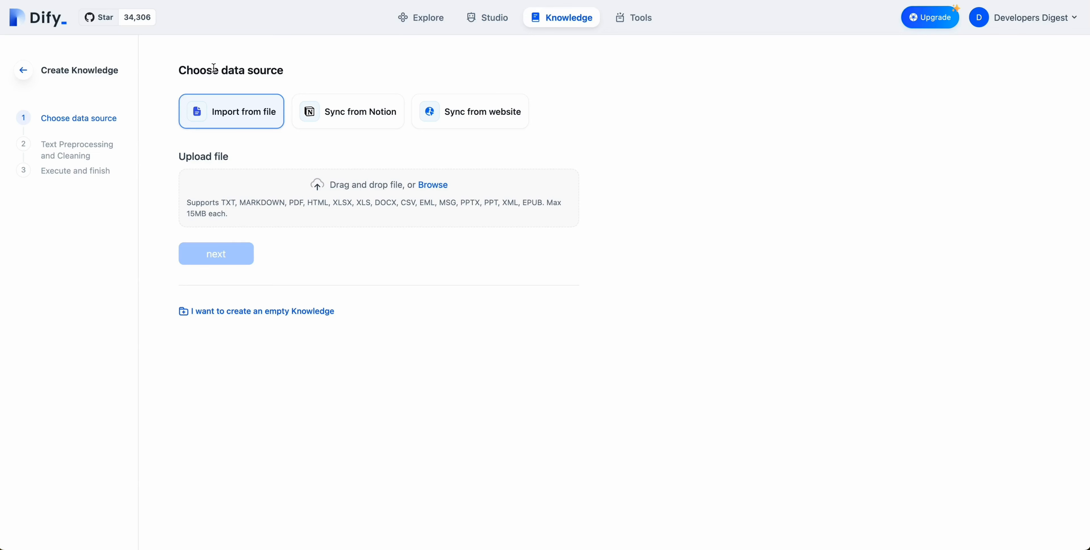
Show the website sync options as data source for a new knowledge base
left_click(516, 122)
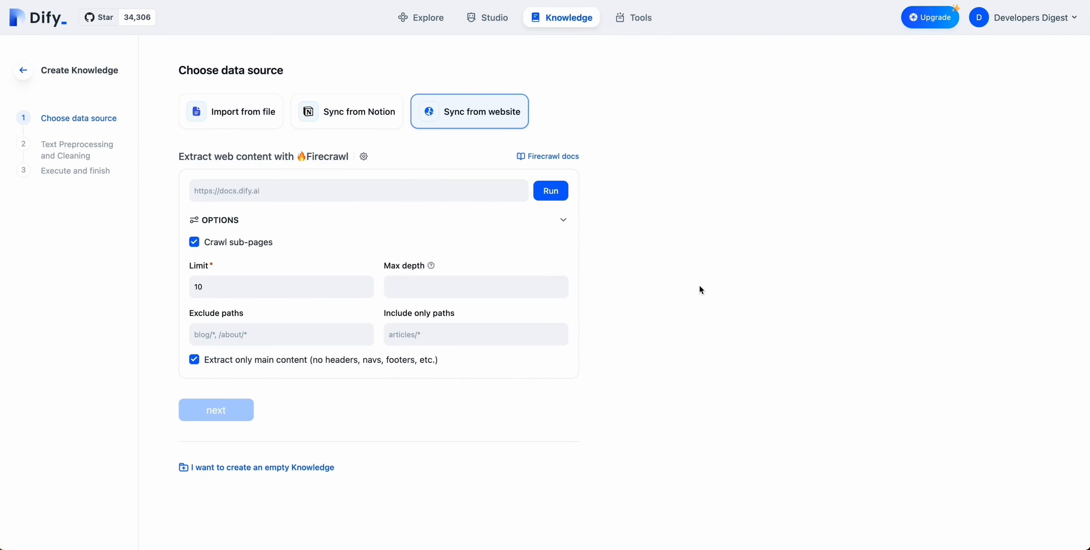
left_click(745, 273)
Open the tools catalogue and examine the available built-in tools
left_click(640, 17)
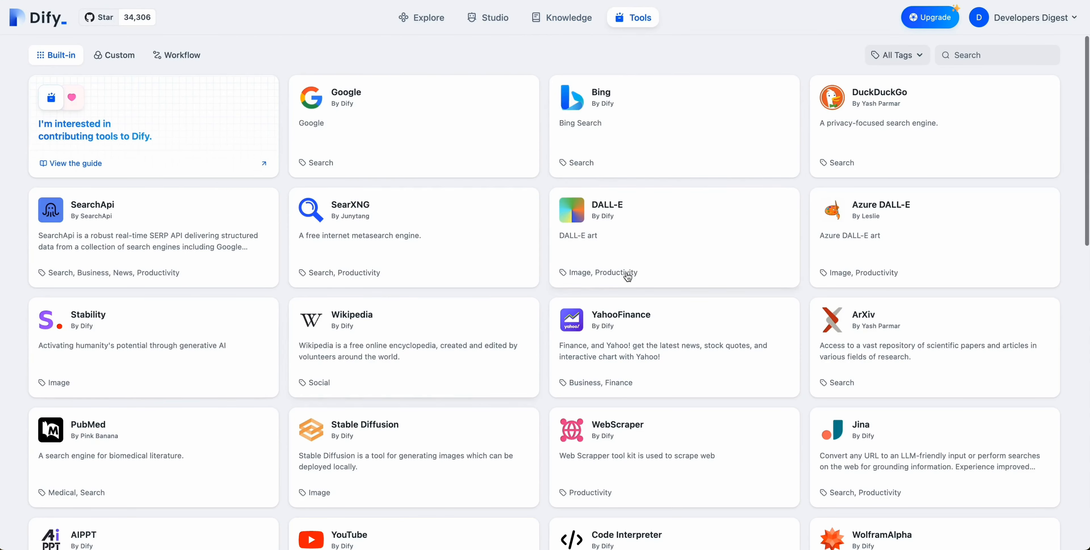
scroll(545, 298, "down", 3)
scroll(540, 299, "down", 4)
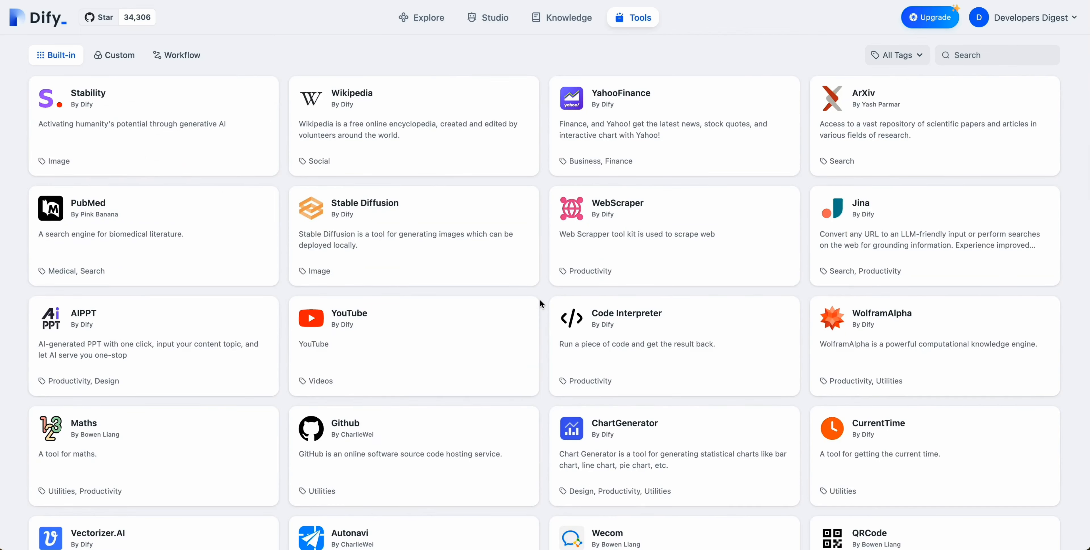
scroll(540, 300, "down", 10)
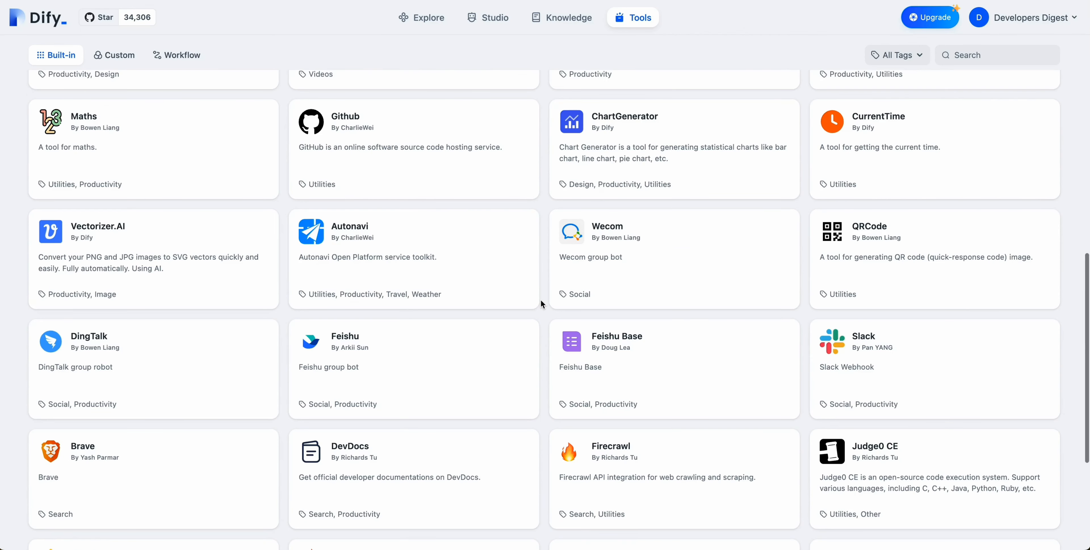
scroll(541, 300, "up", 2)
scroll(545, 302, "down", 5)
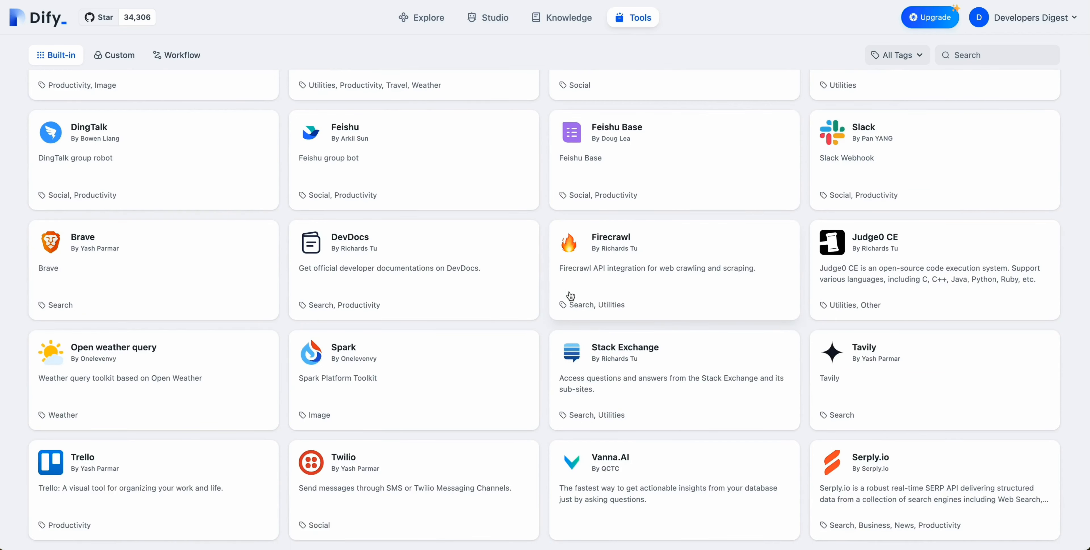
scroll(563, 299, "up", 6)
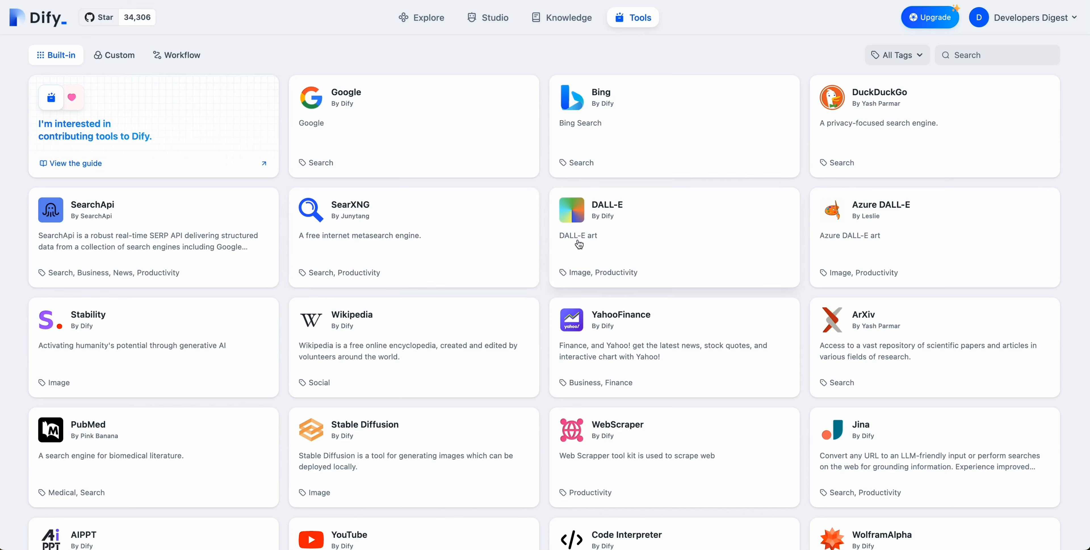
scroll(464, 342, "down", 8)
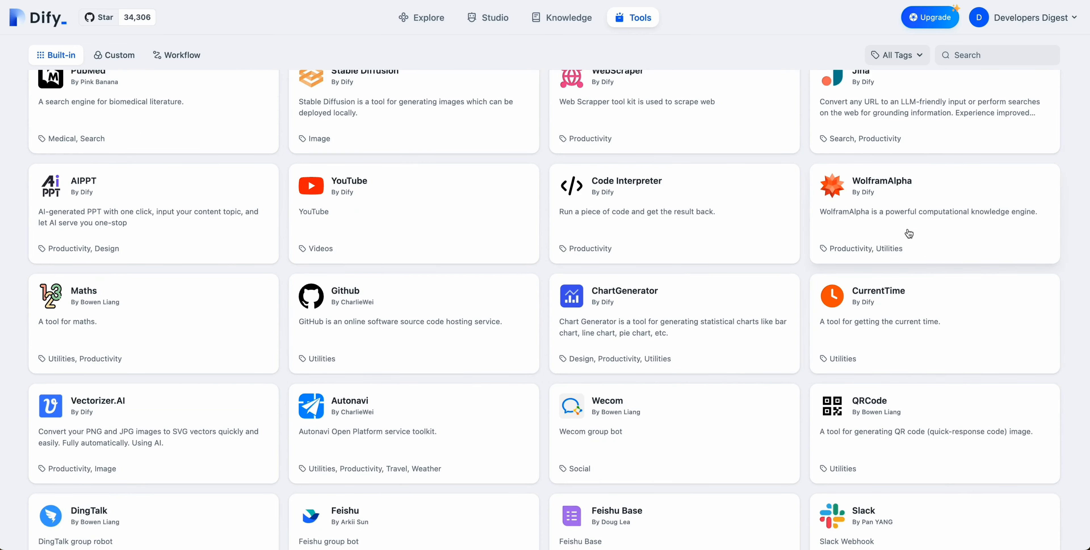
Open the workspace's Model Provider settings and examine the configured and additional model providers
left_click(1023, 17)
left_click(977, 149)
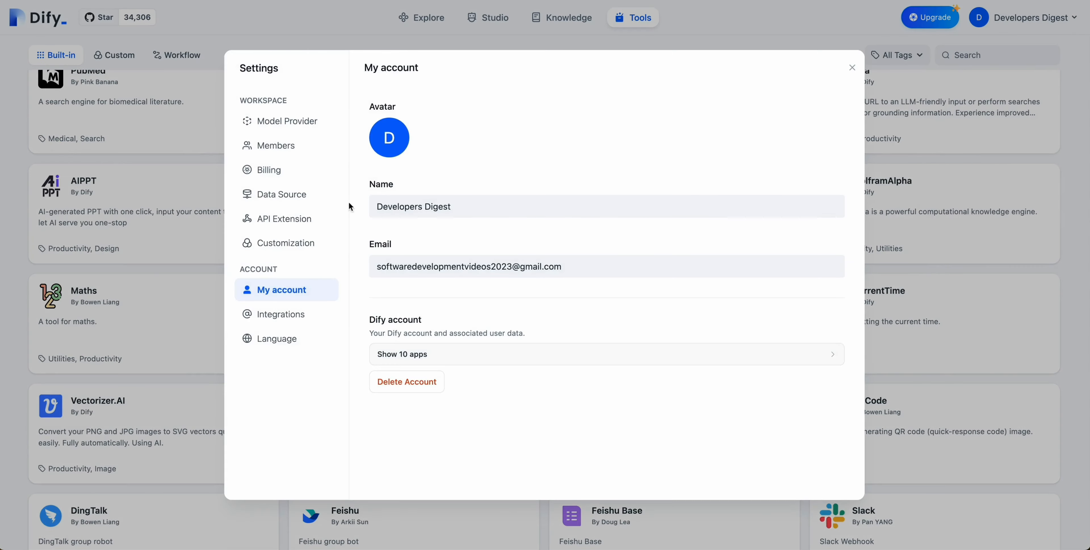
left_click(300, 127)
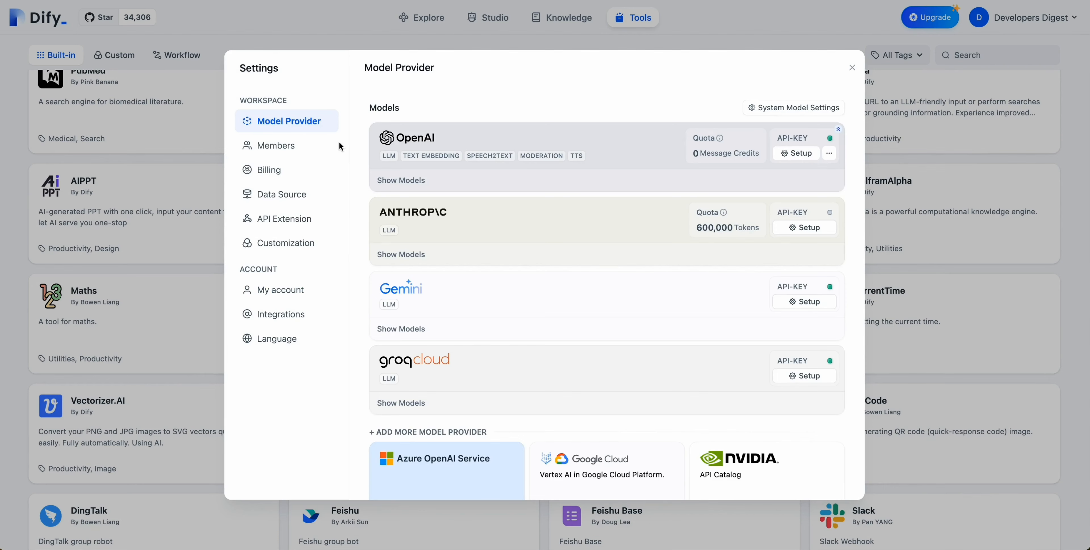
scroll(582, 311, "down", 5)
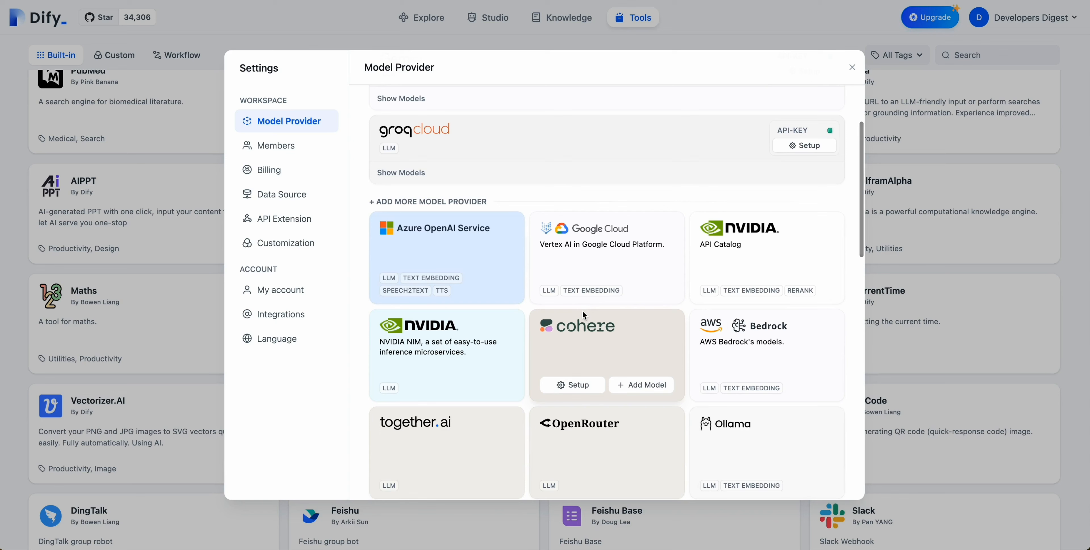
scroll(583, 311, "down", 6)
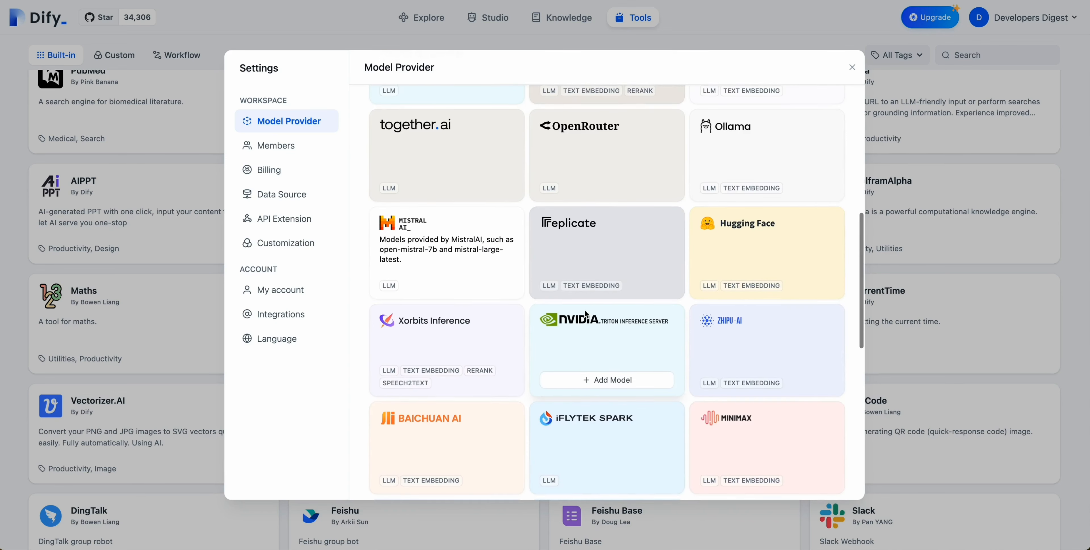
scroll(584, 311, "up", 1)
mouse_move(753, 171)
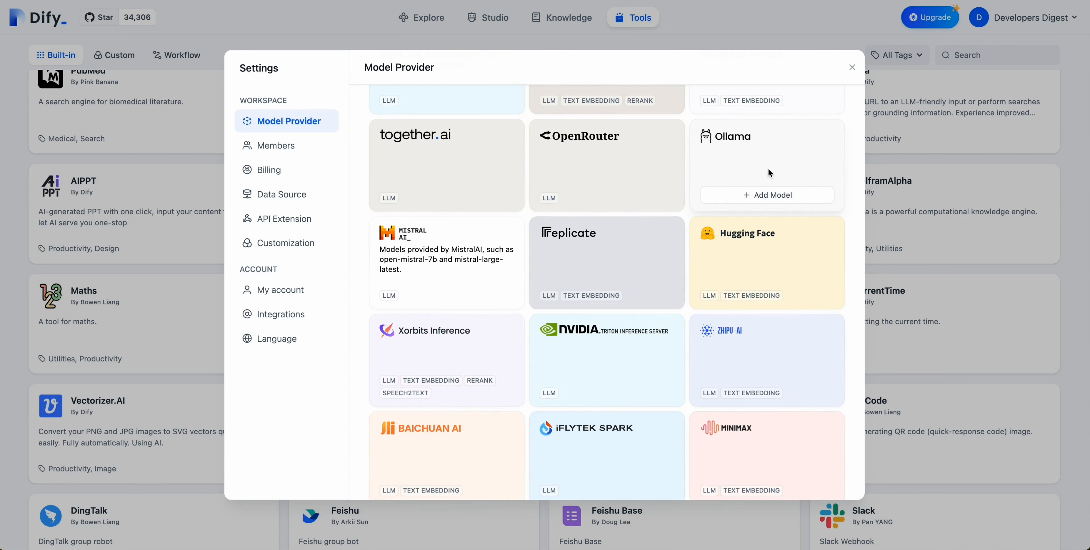
scroll(769, 173, "down", 10)
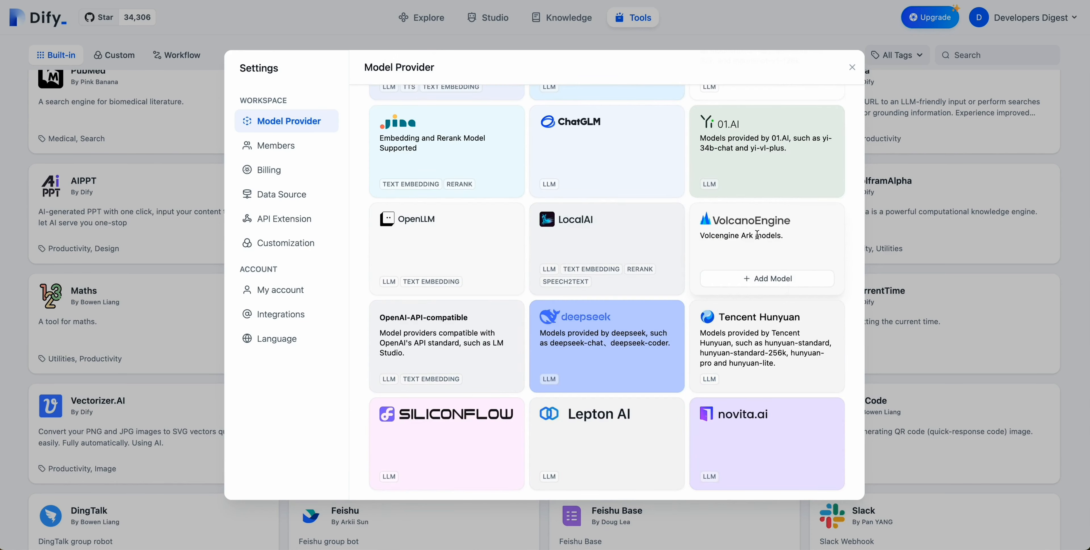
Check the workspace's Data Source settings and close the settings dialog
left_click(271, 196)
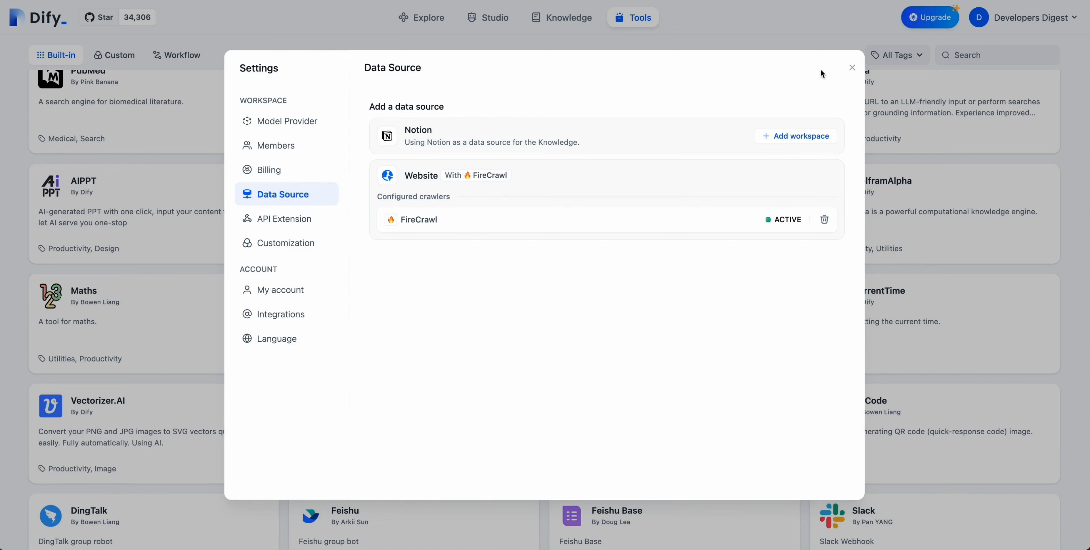
left_click(850, 69)
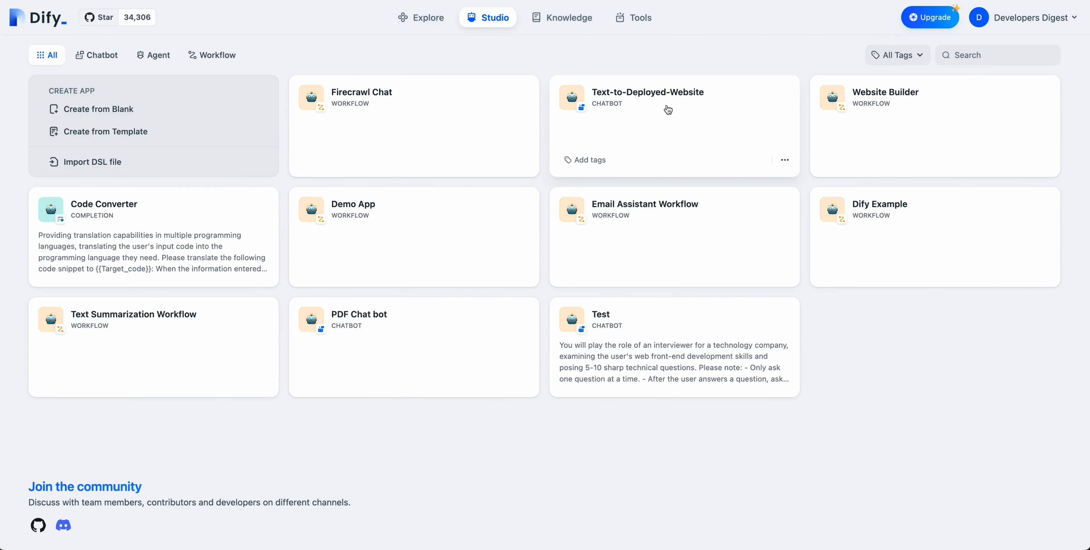
Open the Text-to-Deployed-Website app from Studio and examine its workflow from the Start node to the Answer node
left_click(667, 109)
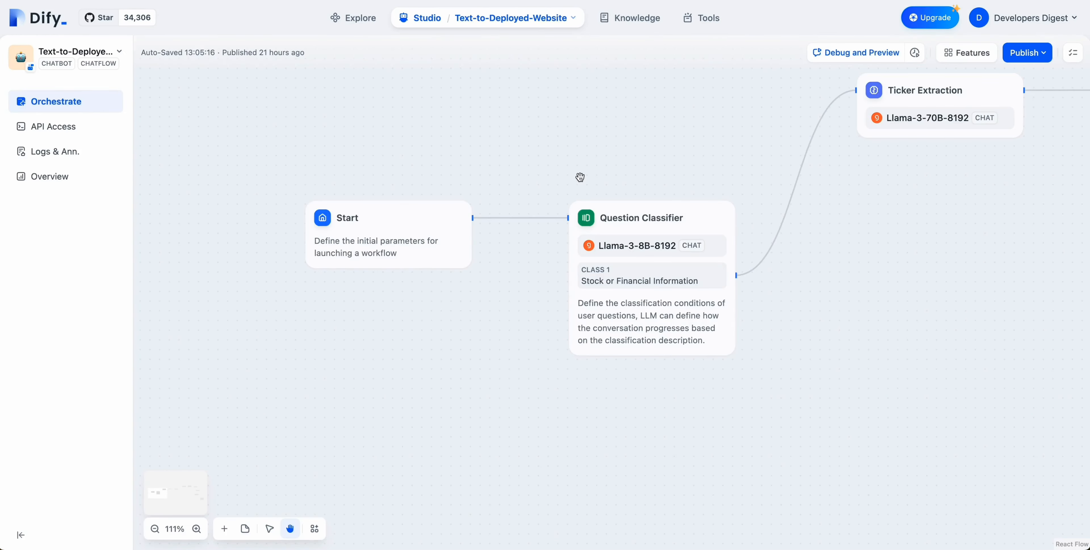
left_click_drag(668, 359, 555, 355)
left_click_drag(503, 331, 624, 344)
left_click_drag(805, 309, 431, 343)
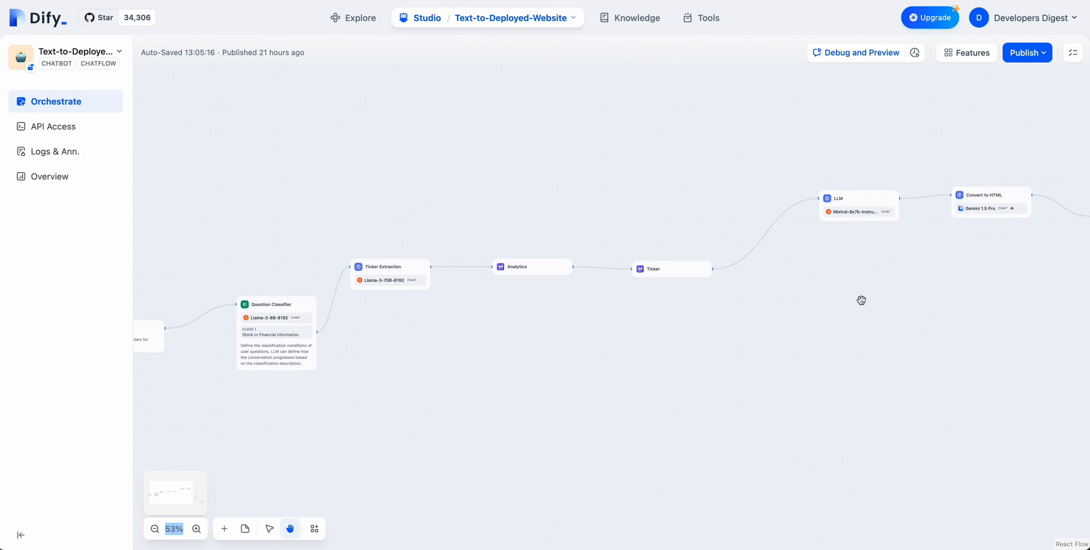
left_click_drag(864, 298, 742, 270)
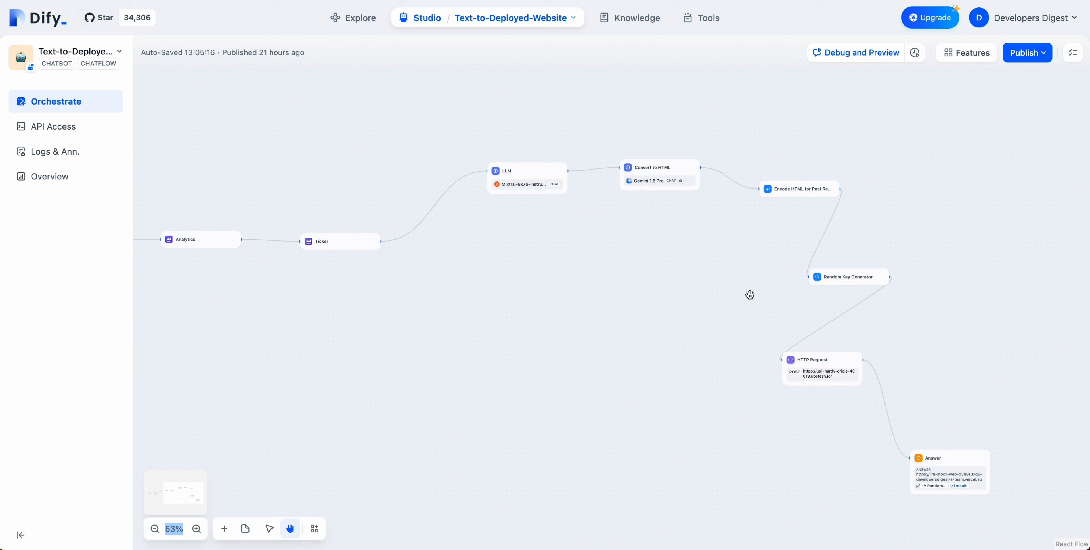
left_click_drag(463, 356, 840, 315)
left_click_drag(455, 320, 656, 327)
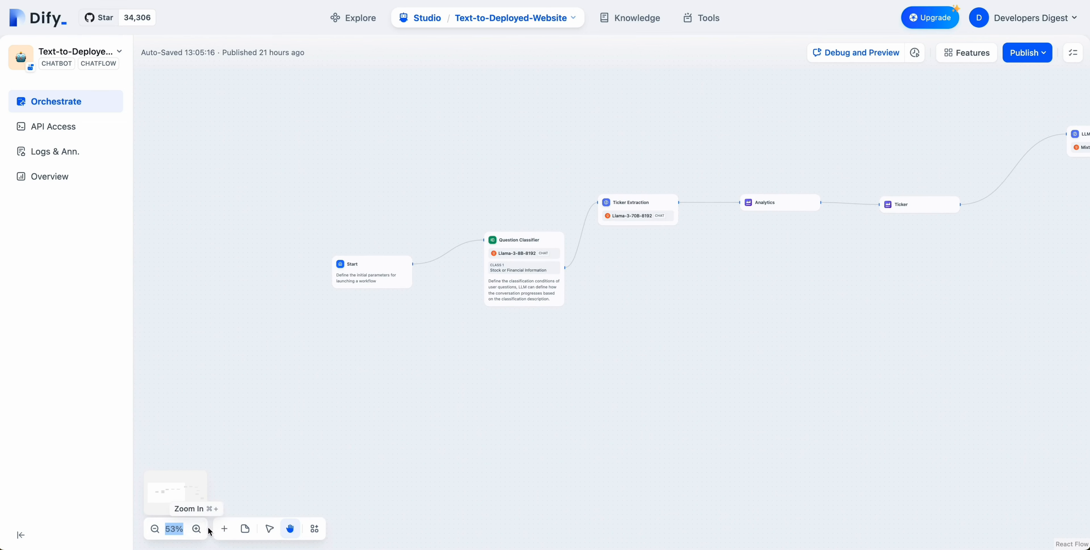
Add a second class named "Knitting Information" to the Question Classifier node
left_click(196, 529)
left_click(197, 529)
left_click(197, 529)
left_click_drag(310, 393, 507, 413)
left_click(420, 296)
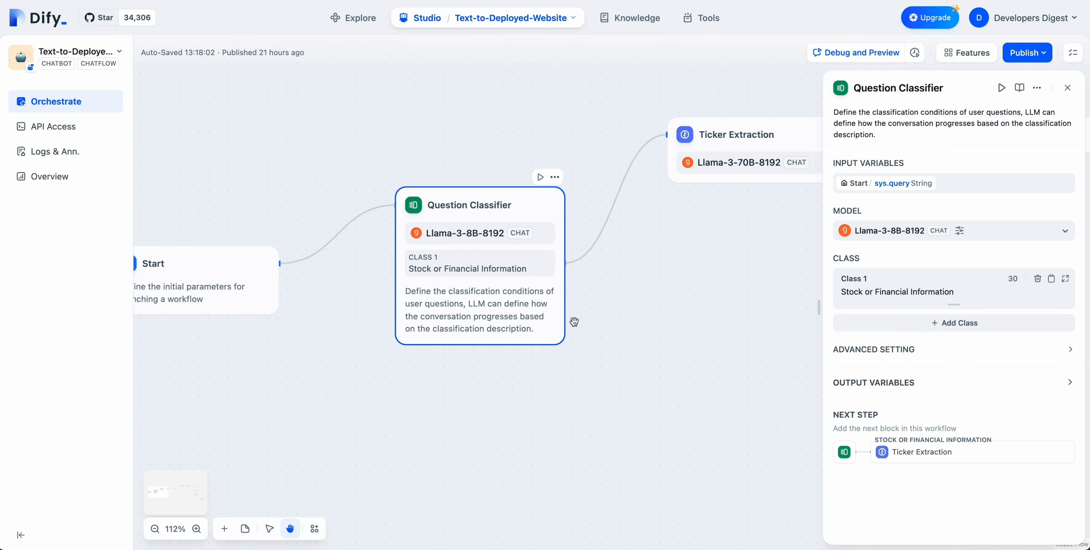
left_click(529, 264)
left_click(946, 323)
left_click(869, 338)
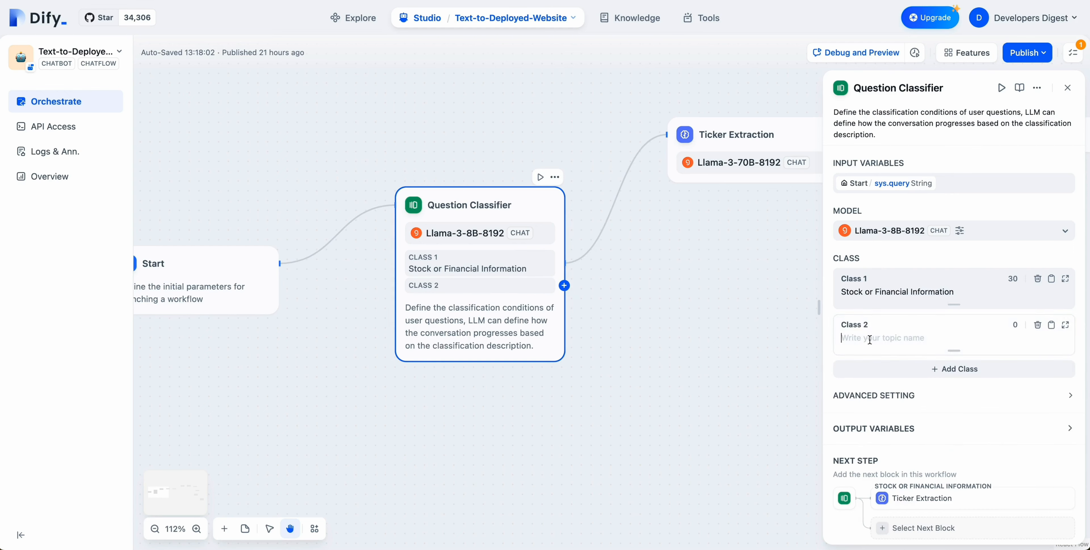
type("Knitting")
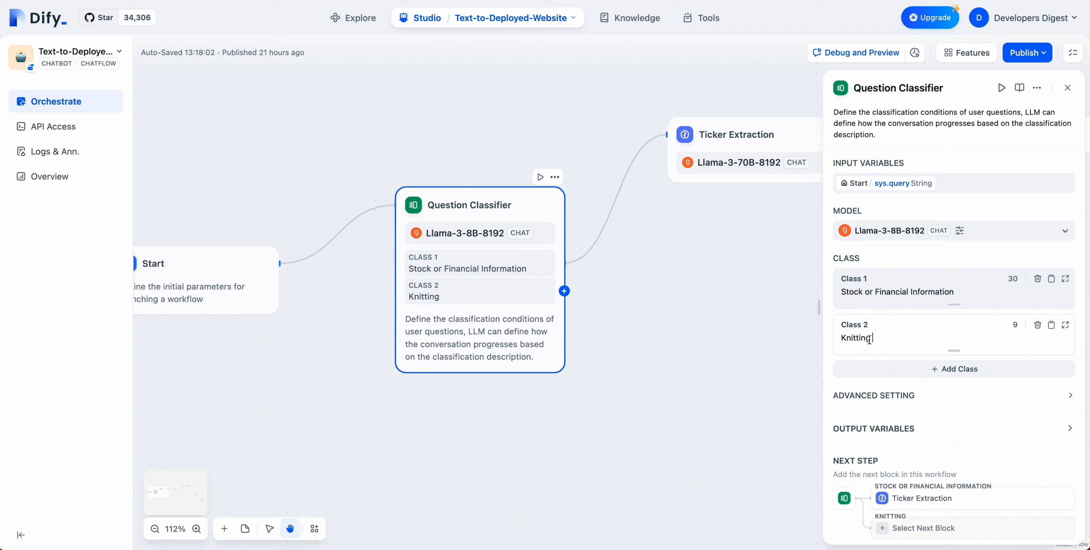
type(" Information")
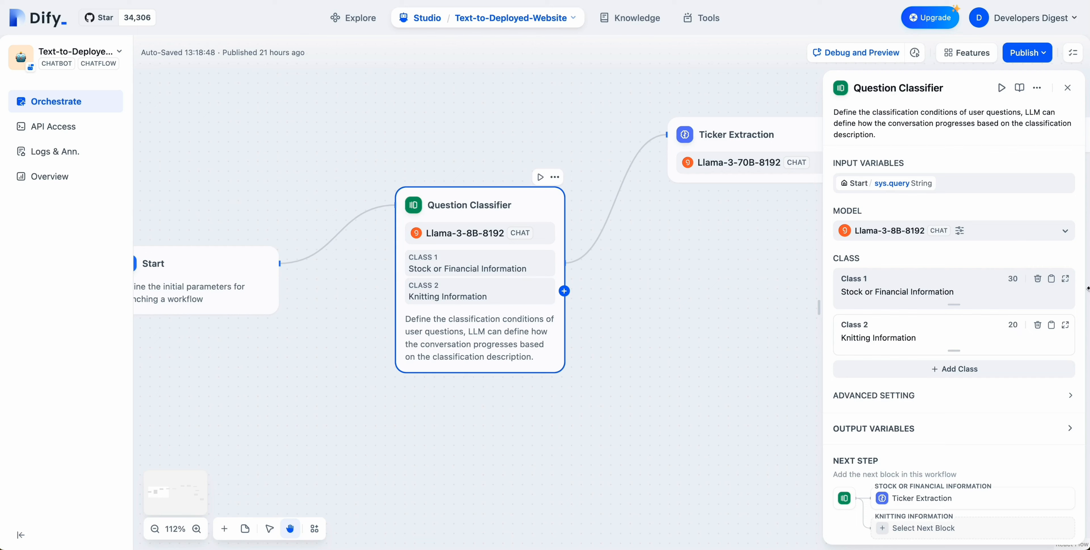
Examine the Question Classifier's model parameters and the next-block option for its Knitting Information class
left_click(976, 231)
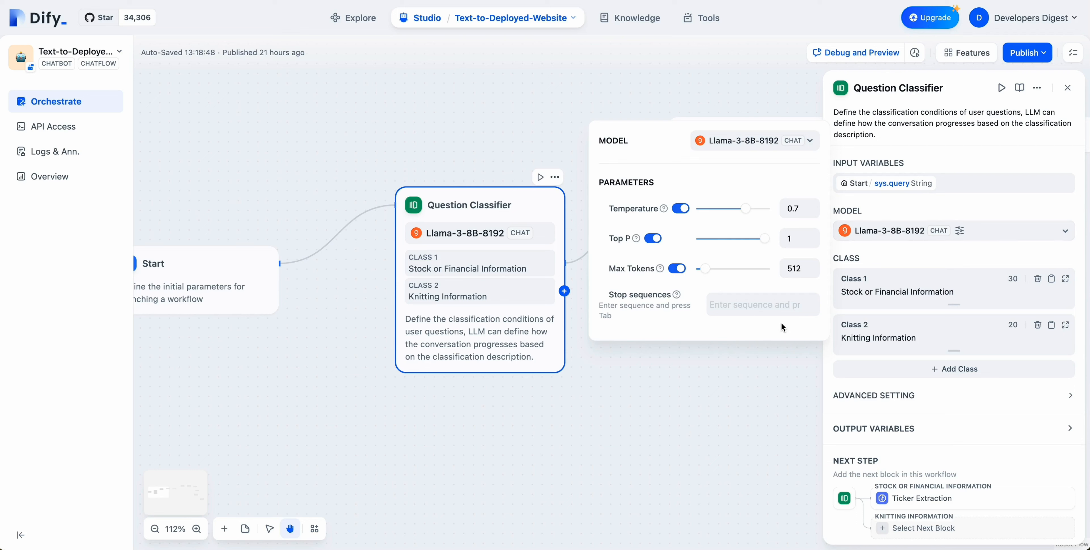
left_click(741, 382)
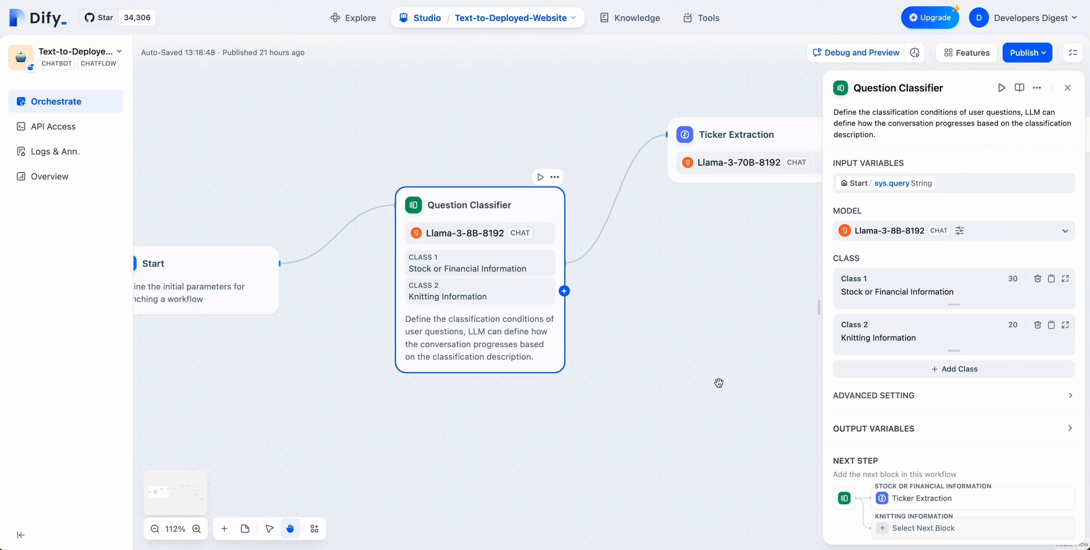
left_click(564, 291)
left_click(494, 396)
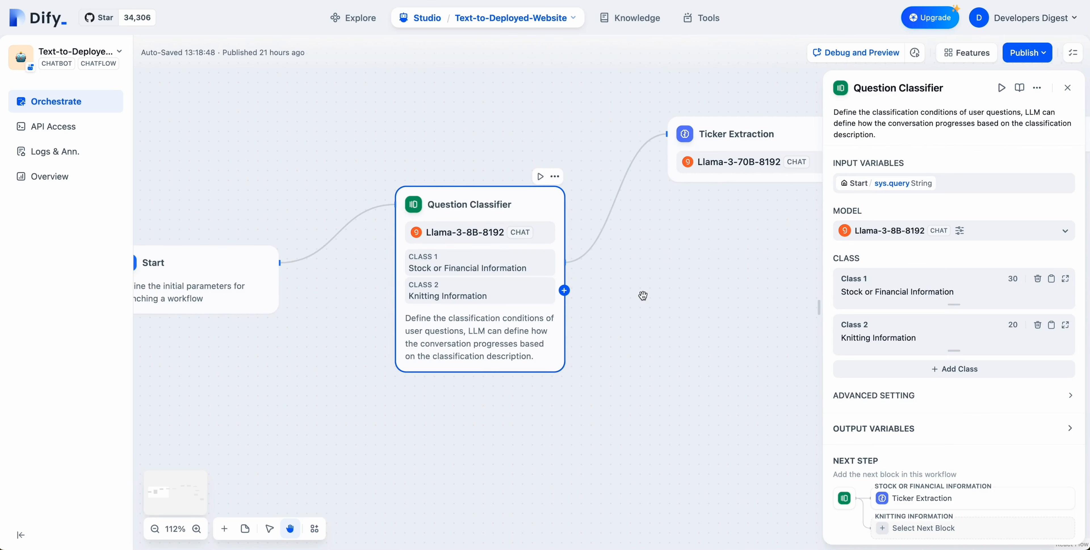
Examine the prompts of the Ticker Extraction node and the input variables of the Analytics and Ticker nodes
left_click_drag(642, 295, 469, 411)
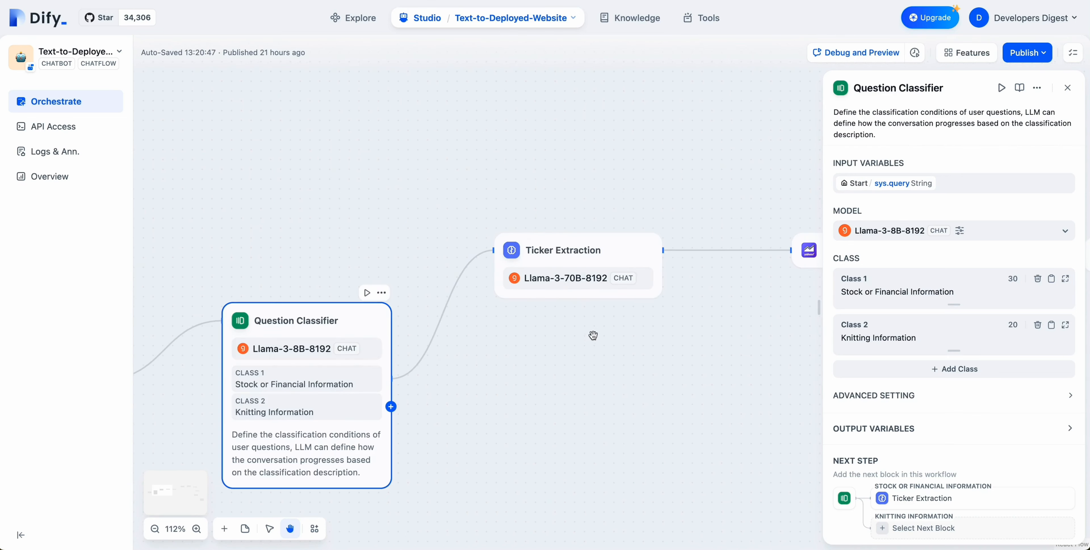
left_click(581, 261)
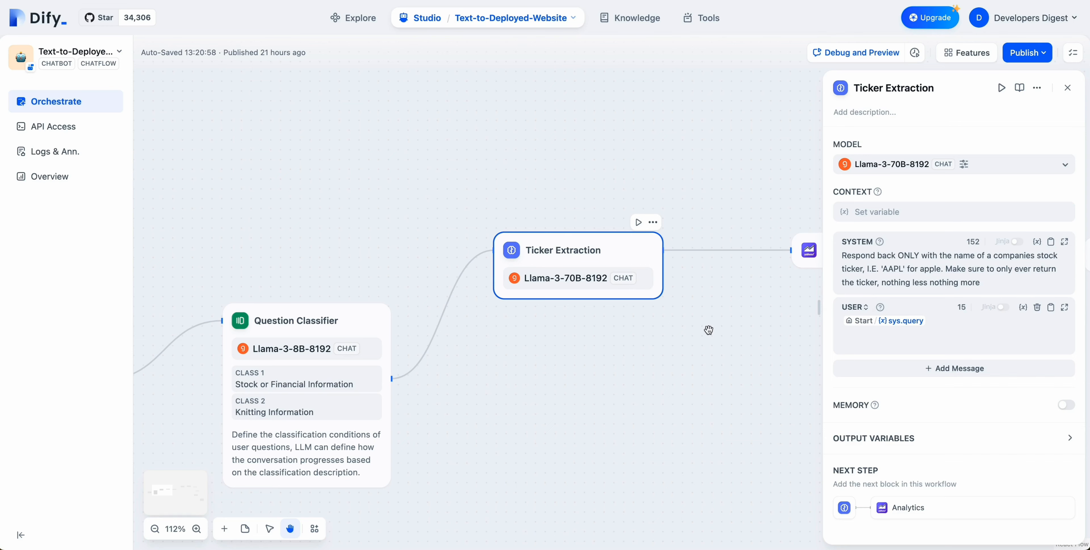
left_click_drag(708, 330, 402, 342)
left_click(521, 278)
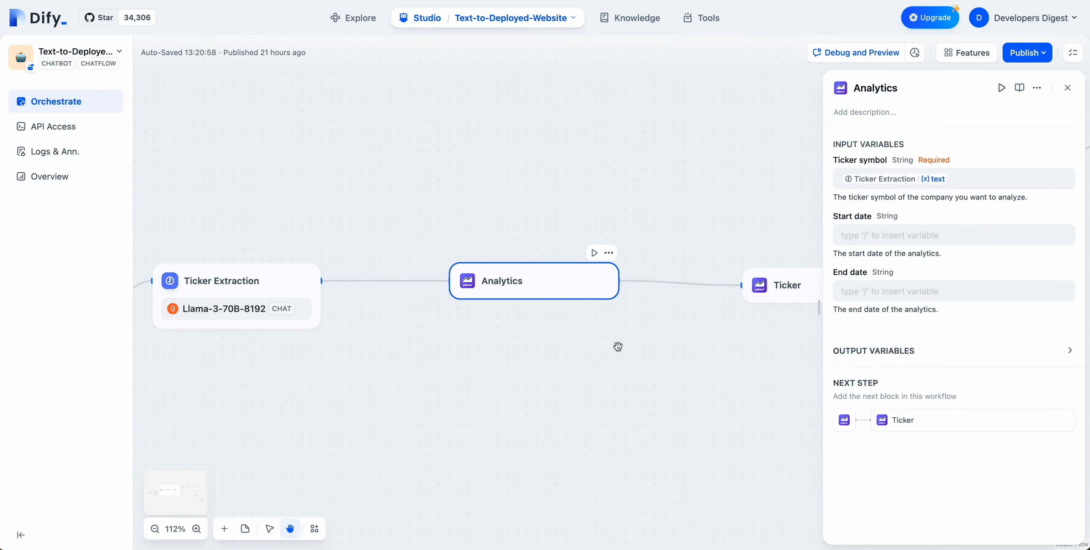
scroll(676, 358, "right", 5)
left_click(630, 293)
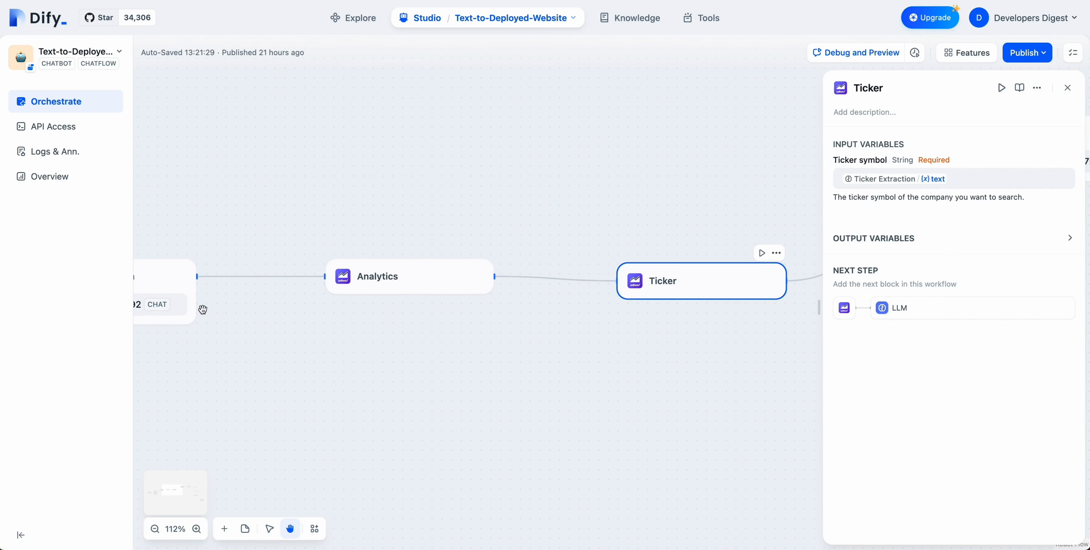
left_click(361, 289)
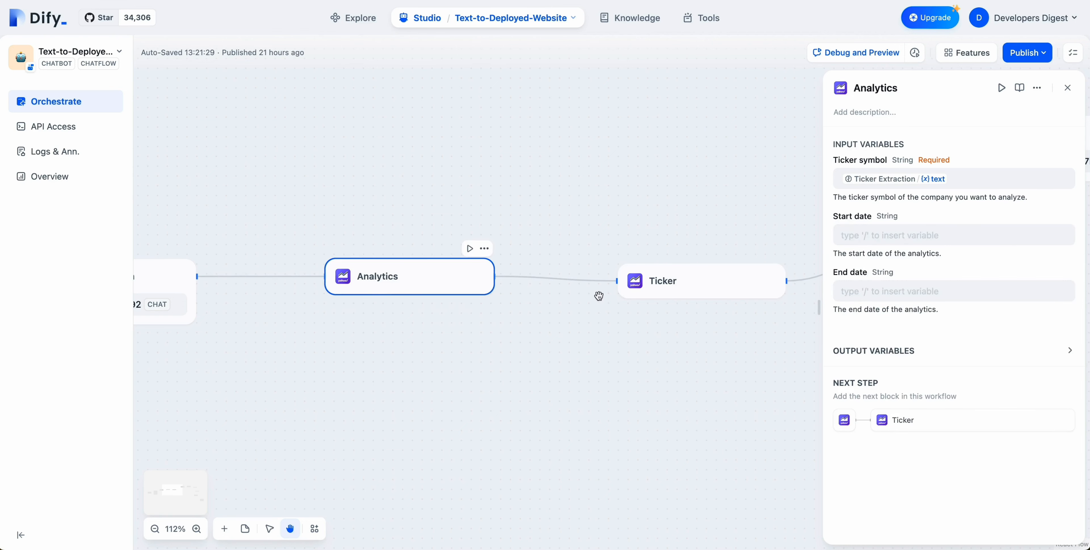
left_click(652, 282)
Examine the LLM node's prompts and the variables that can be inserted into its user message, leaving the message unchanged
left_click_drag(698, 357, 518, 346)
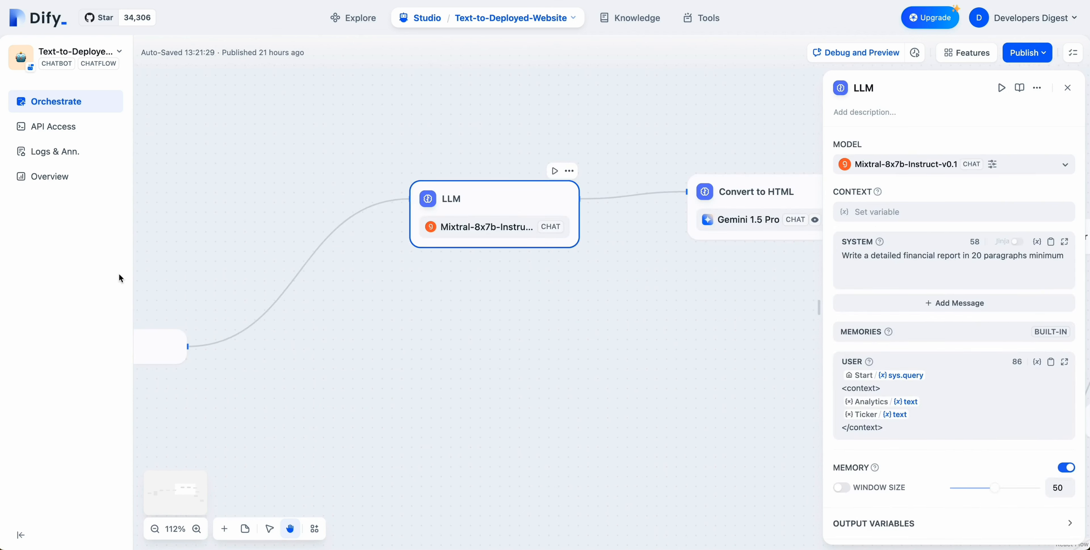
mouse_move(282, 310)
left_click(965, 398)
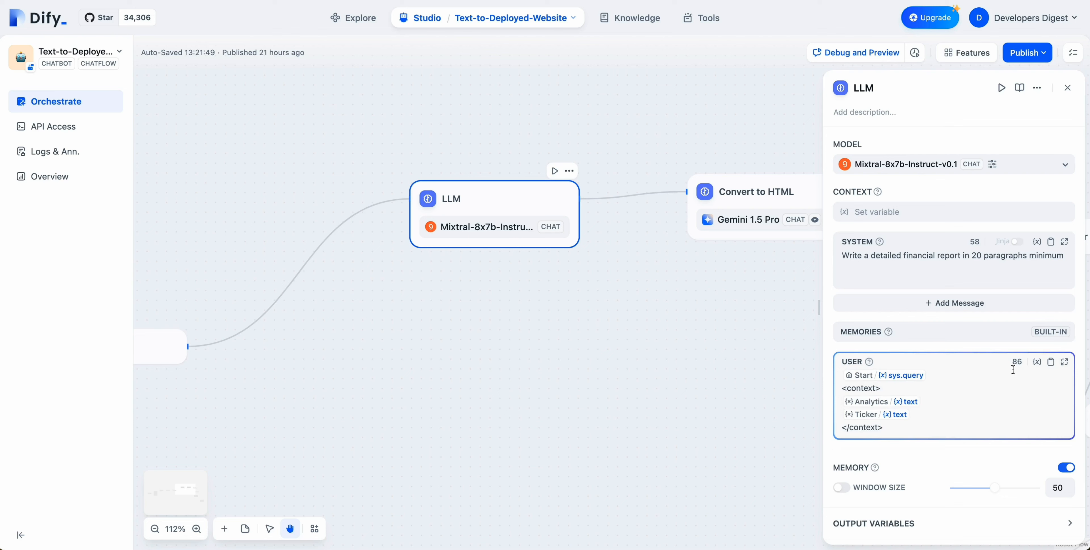
type("/")
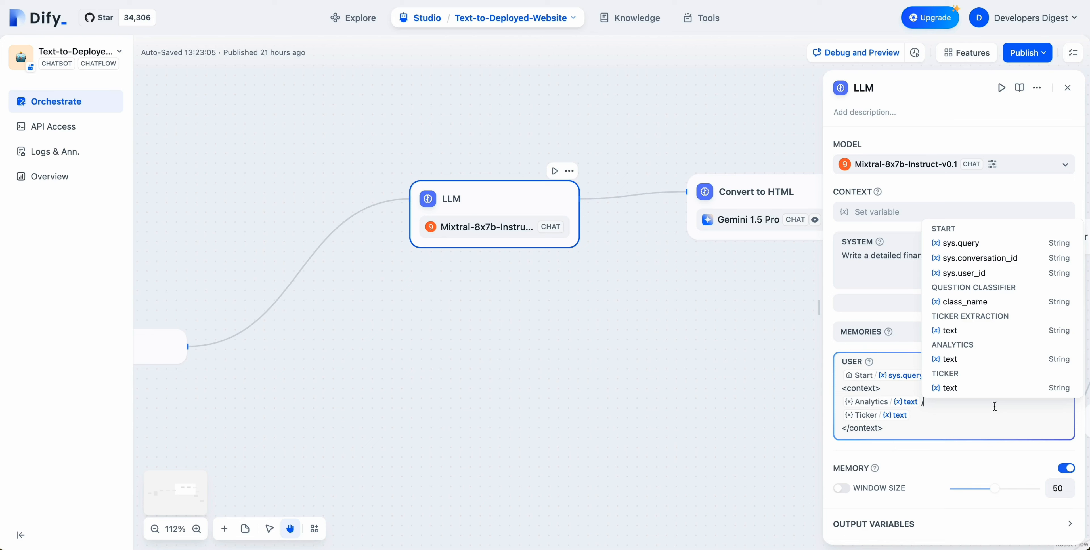
key("BackSpace")
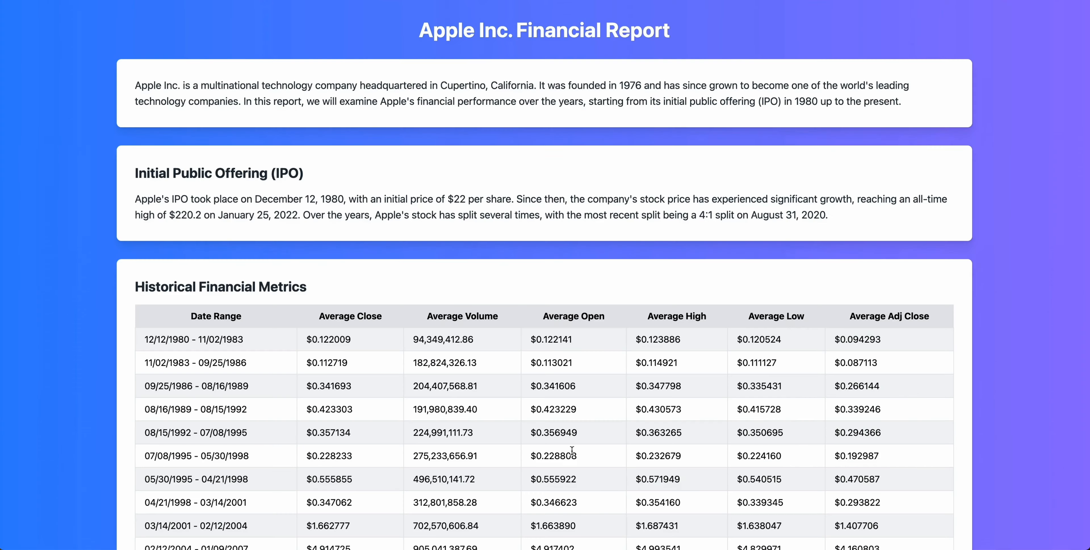
Review the generated Apple Inc. Financial Report page alongside the Convert to HTML node's system and user prompts
scroll(571, 451, "down", 5)
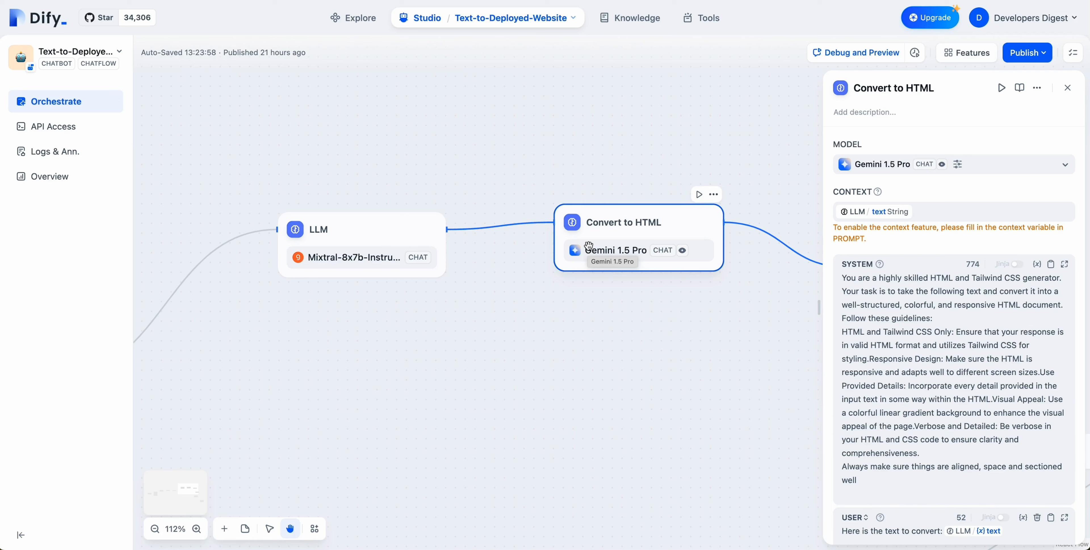
scroll(938, 367, "down", 2)
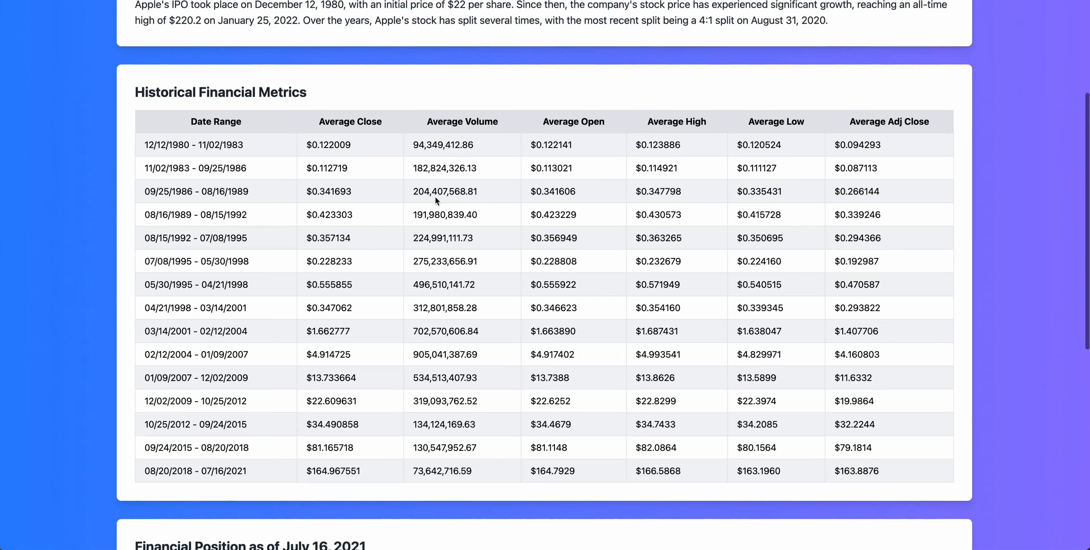
scroll(435, 197, "up", 5)
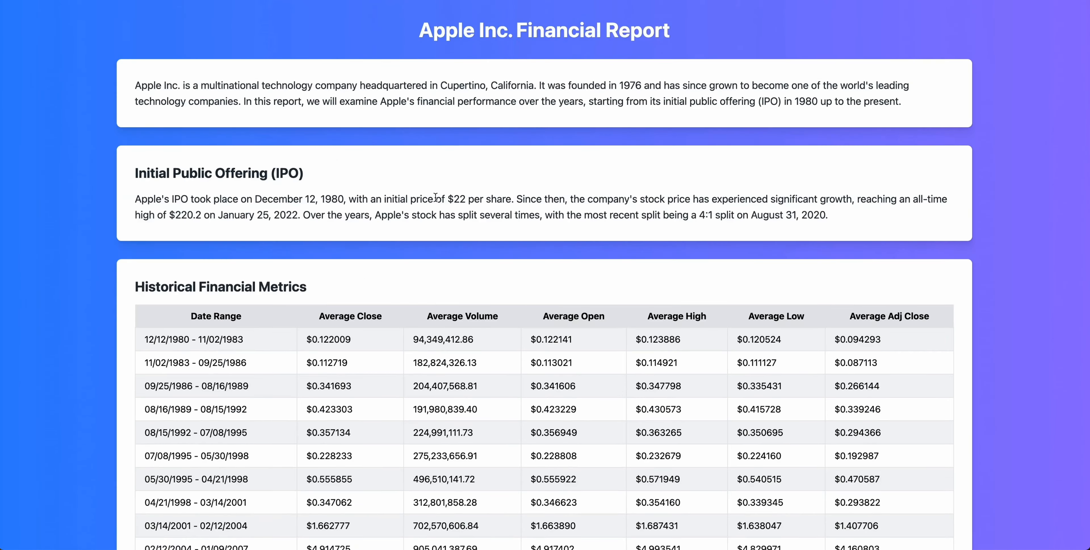
scroll(433, 221, "down", 10)
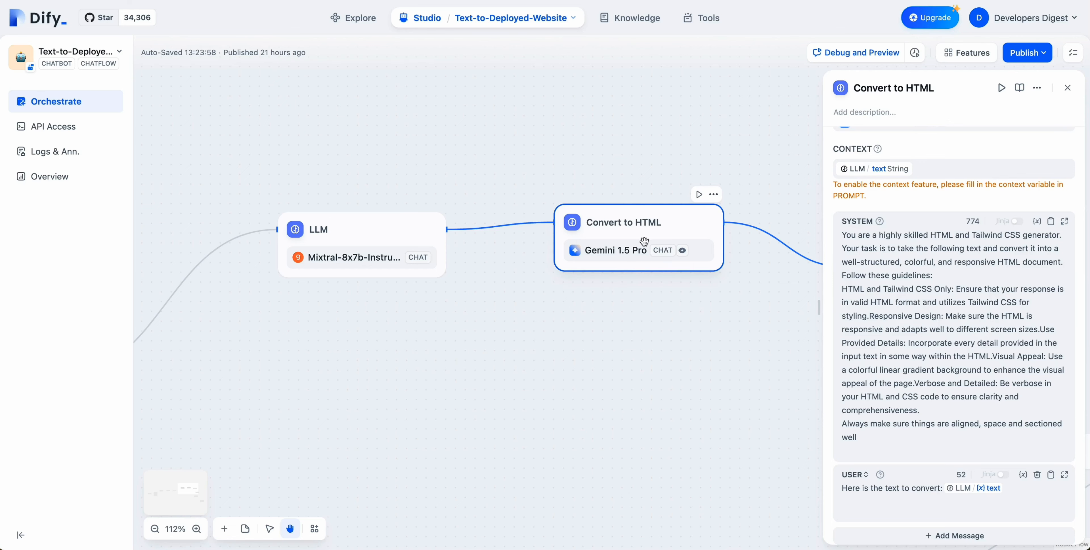
Examine the JavaScript code and variables of the Encode HTML for Post Request and Random Key Generator nodes
left_click_drag(693, 366, 477, 344)
left_click(631, 269)
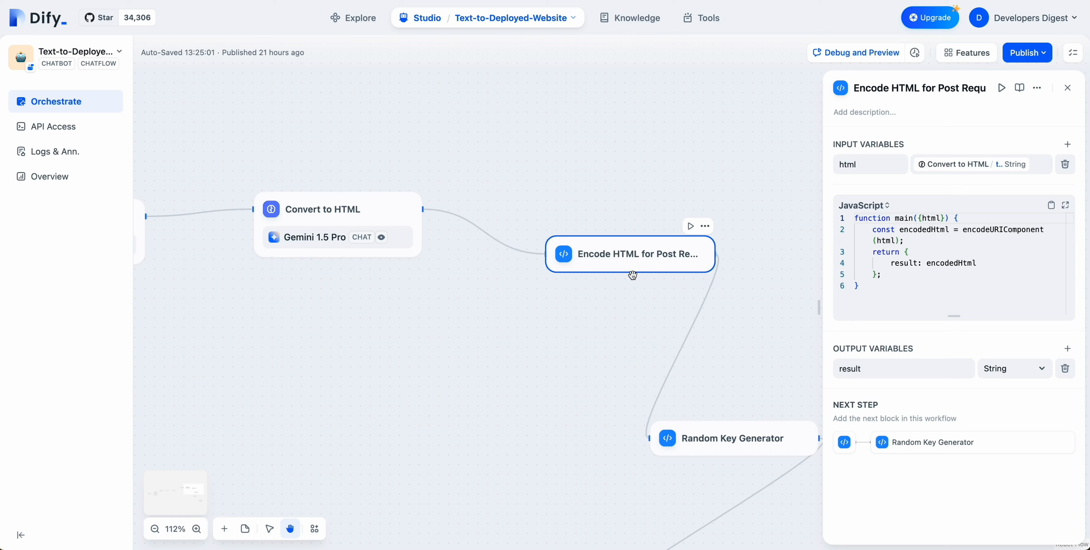
left_click(756, 439)
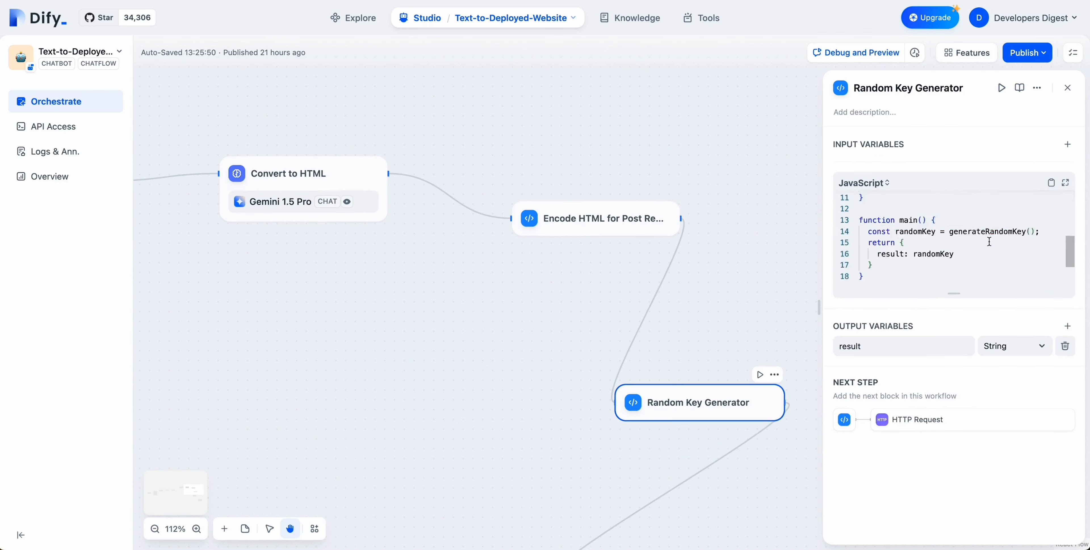
scroll(988, 241, "up", 3)
scroll(988, 241, "down", 2)
scroll(988, 241, "down", 1)
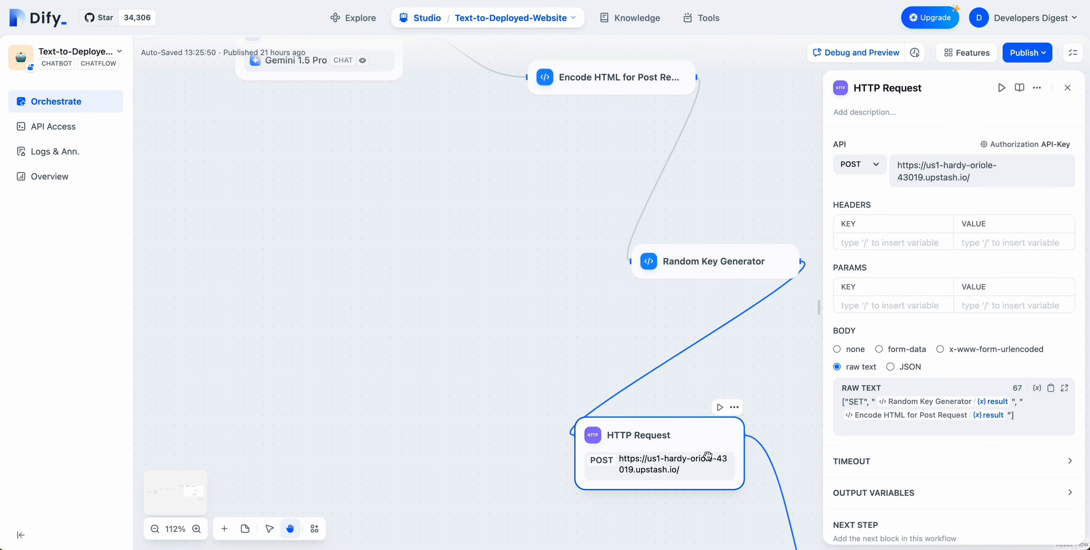
Follow the workflow from the HTTP Request node to the Answer node and open the app's API Access page
left_click_drag(410, 323, 227, 215)
left_click_drag(337, 269, 364, 243)
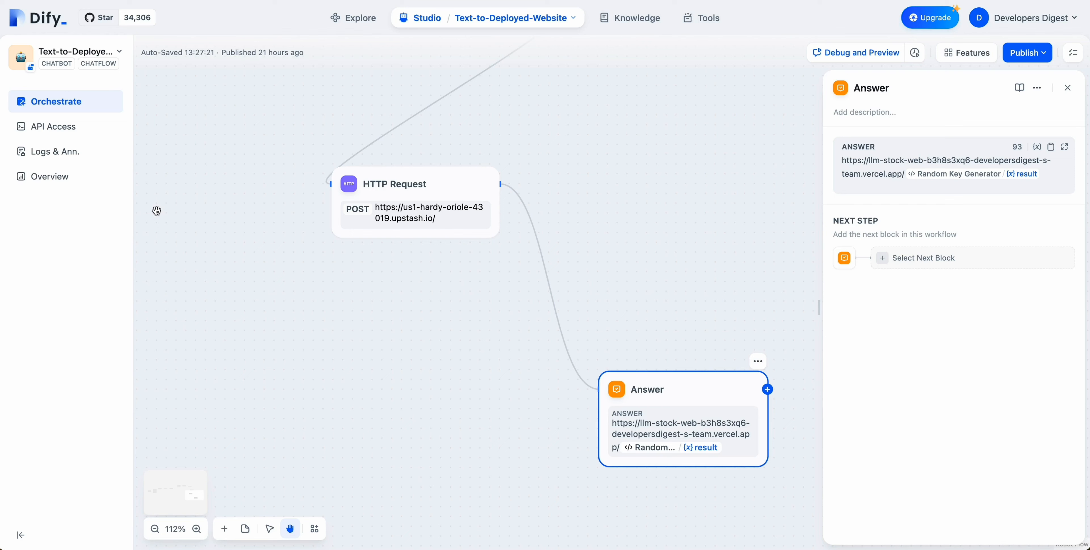
left_click(99, 126)
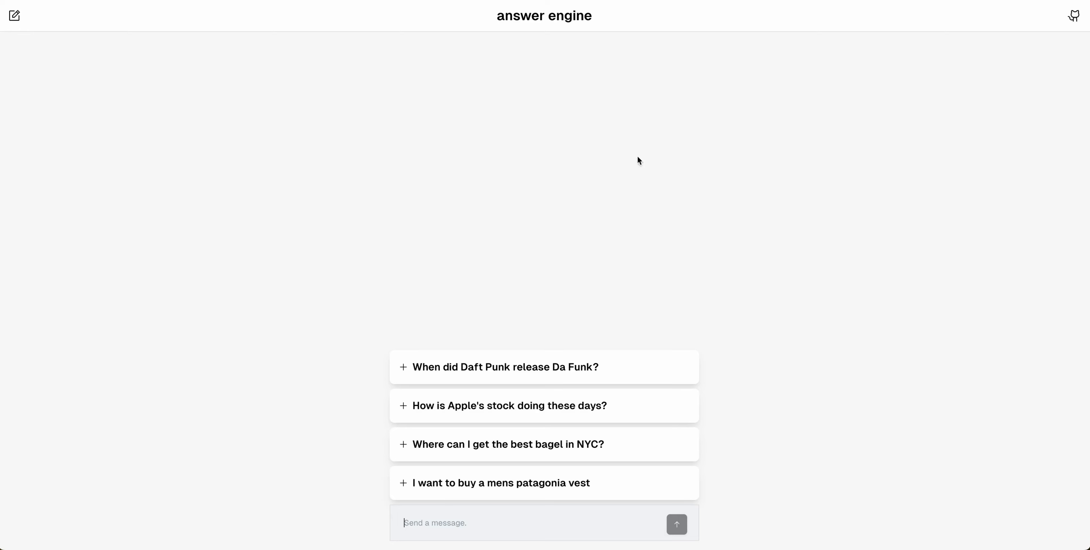
left_click(631, 241)
left_click(537, 532)
type("@")
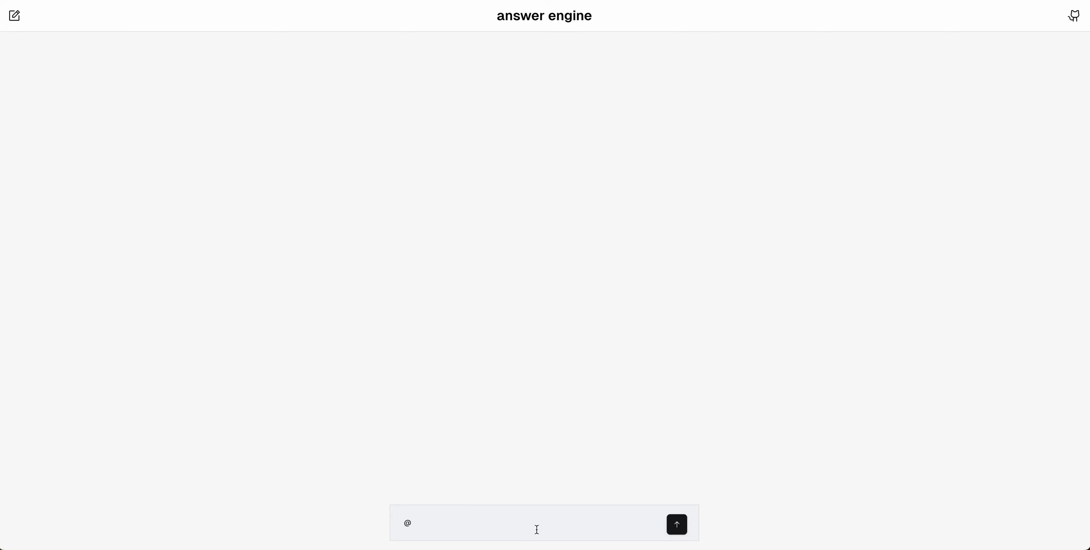
type("agent")
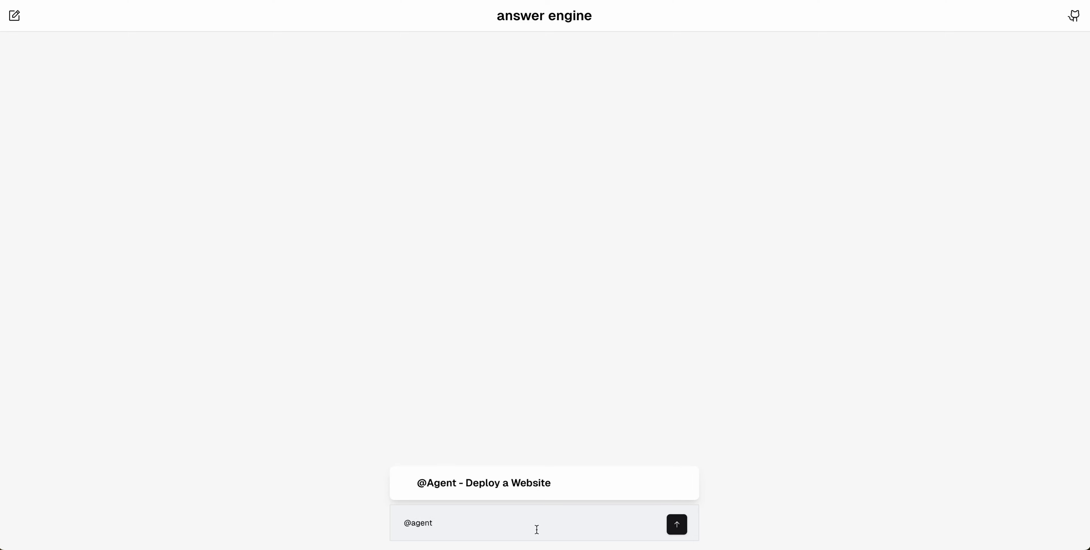
left_click(540, 498)
left_click(531, 528)
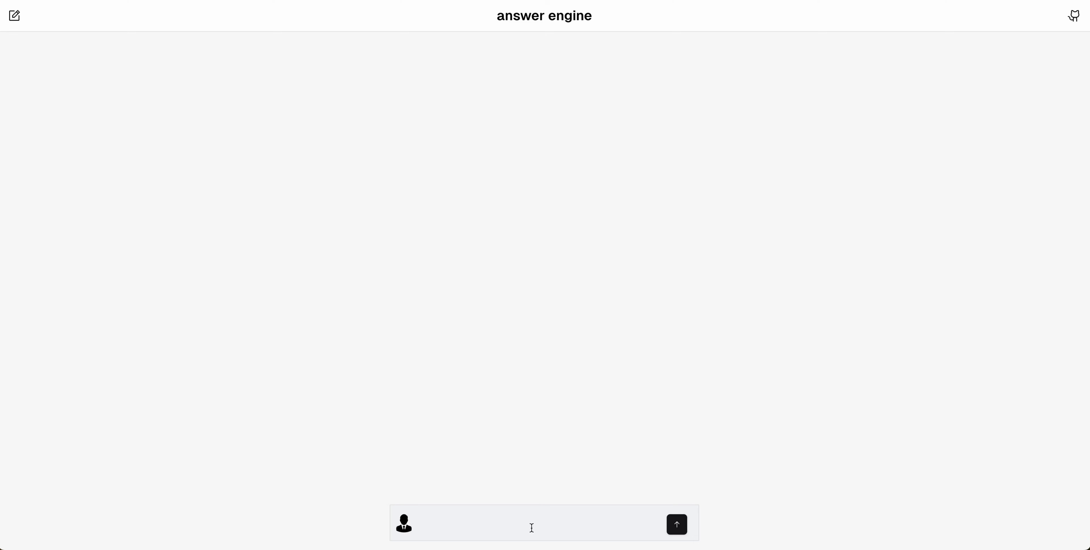
Send the agent the message "I want to generate a website on apples financials"
type("I want to generate a website on apples fina")
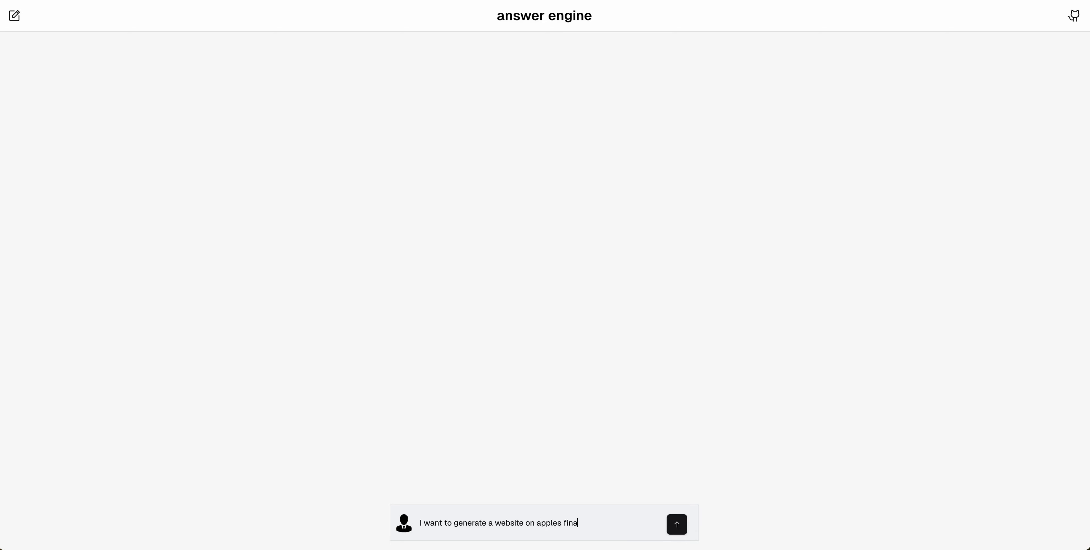
type("ncials")
key("Return")
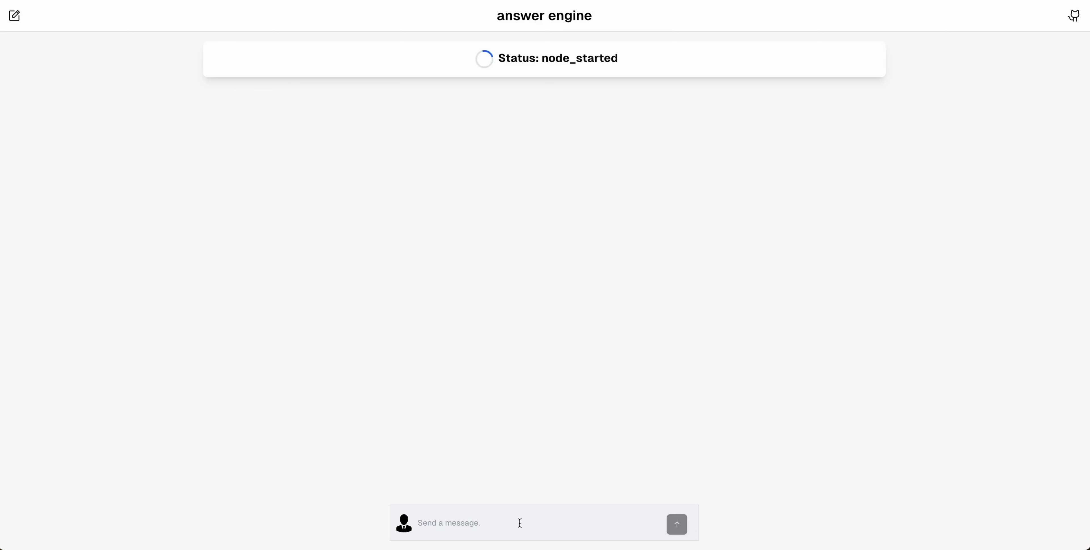